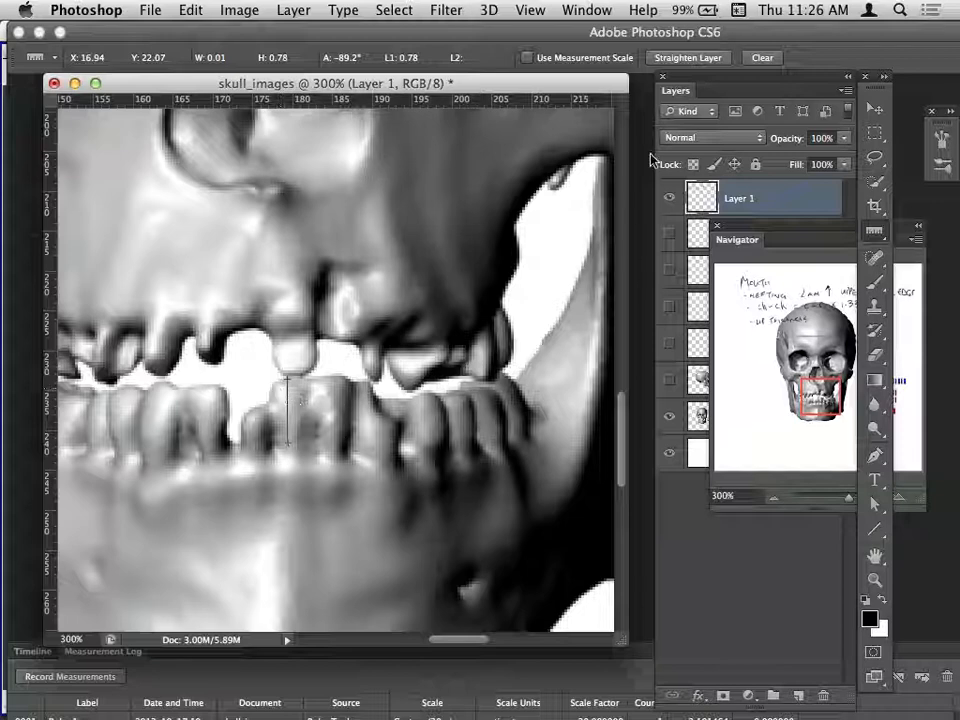
Step: Enlarge the Measurement Log and rearrange the document window and Layers panel to read the recorded ruler lengths
{"action": "left_click", "coordinate": [587, 10]}
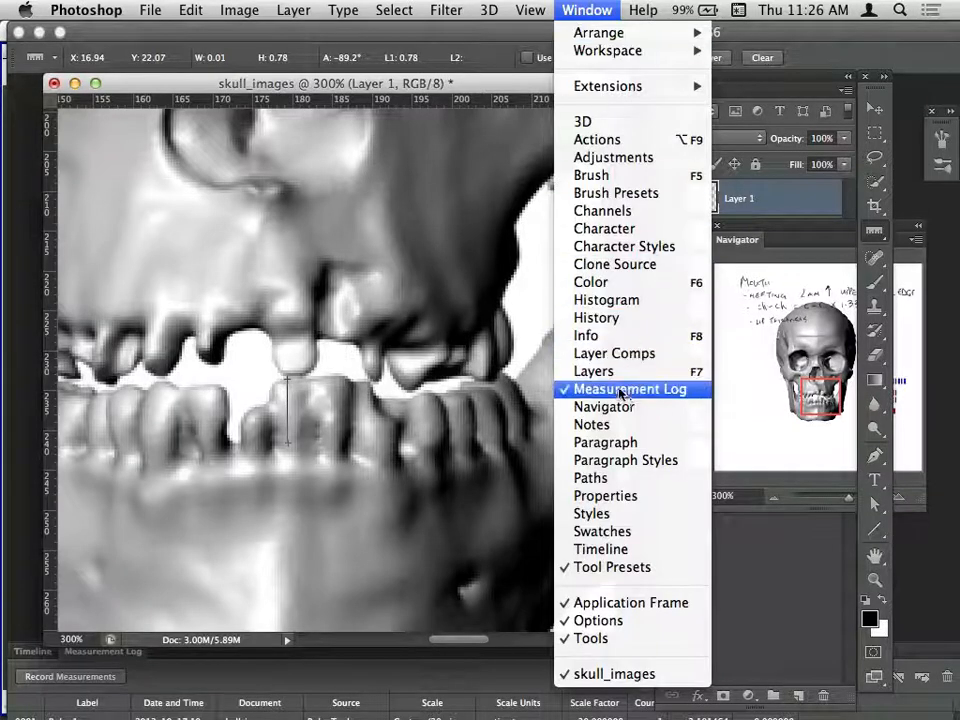
{"action": "left_click", "coordinate": [568, 10]}
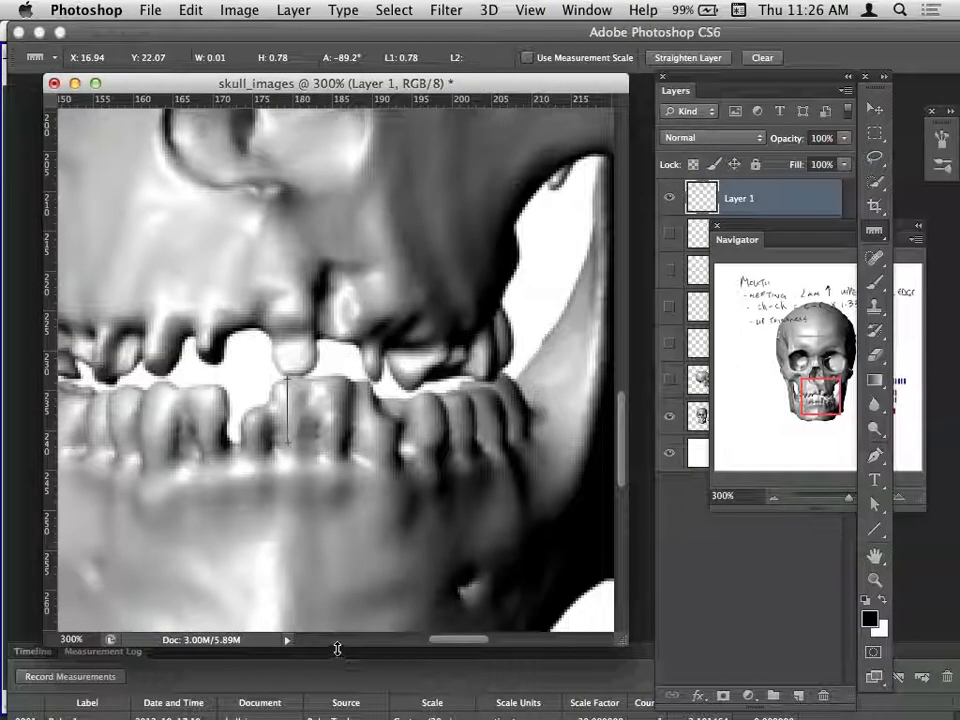
{"action": "left_click_drag", "start_coordinate": [336, 647], "coordinate": [336, 592]}
{"action": "left_click_drag", "start_coordinate": [336, 643], "coordinate": [349, 520]}
{"action": "left_click_drag", "start_coordinate": [352, 95], "coordinate": [375, 43]}
{"action": "left_click", "coordinate": [99, 558]}
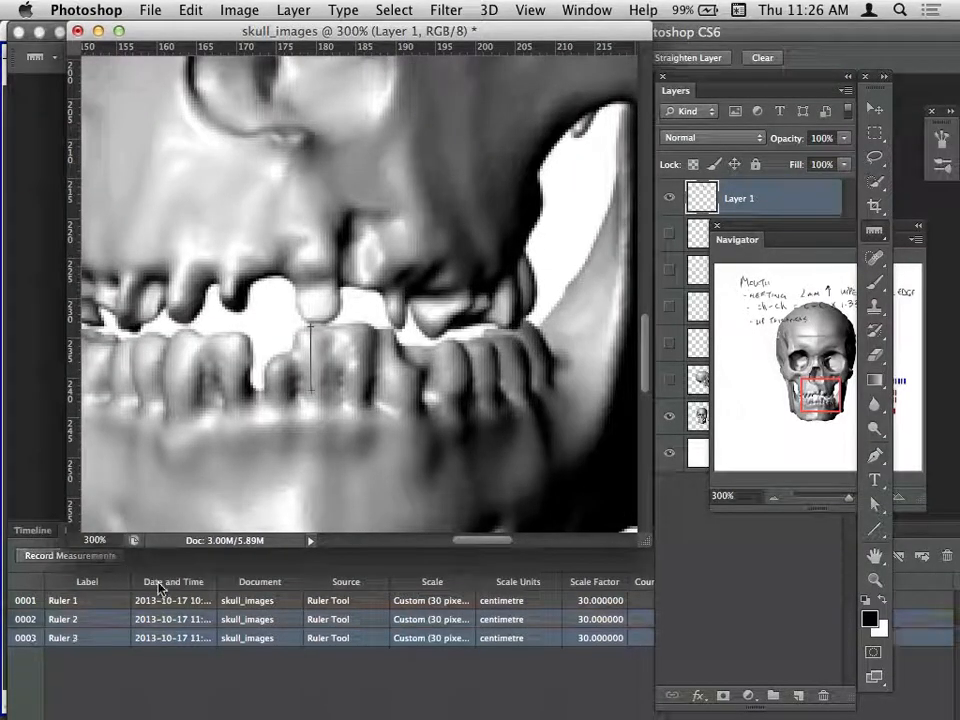
{"action": "left_click_drag", "start_coordinate": [707, 88], "coordinate": [827, 110]}
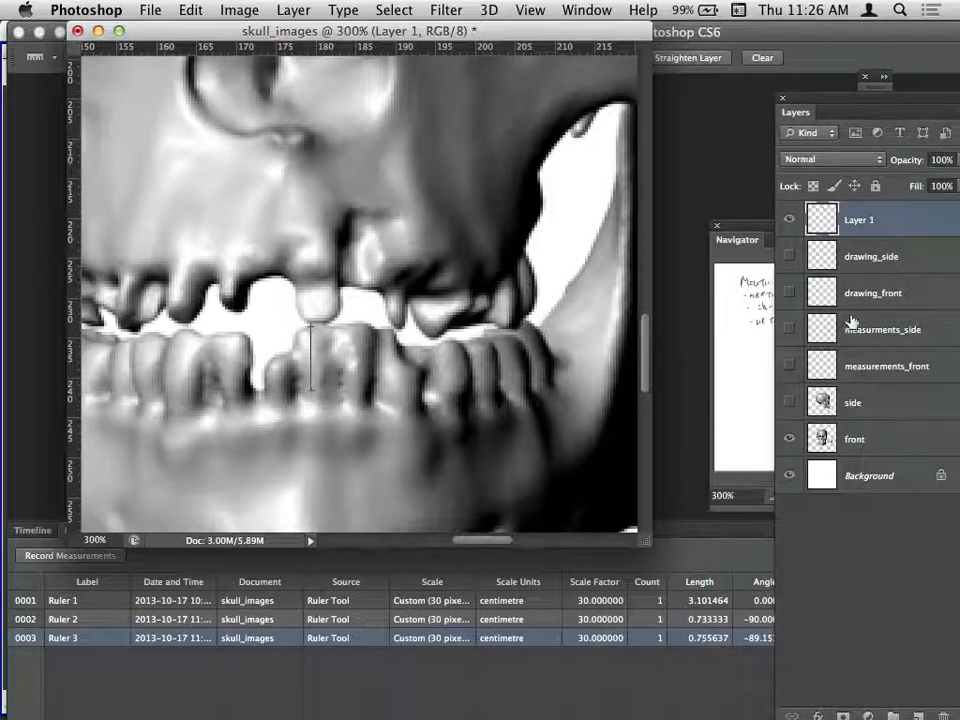
Step: Show and activate the measurements_front layer, and place horizontal guides through the mouth line and at the lower lip's bottom edge
{"action": "left_click", "coordinate": [790, 366]}
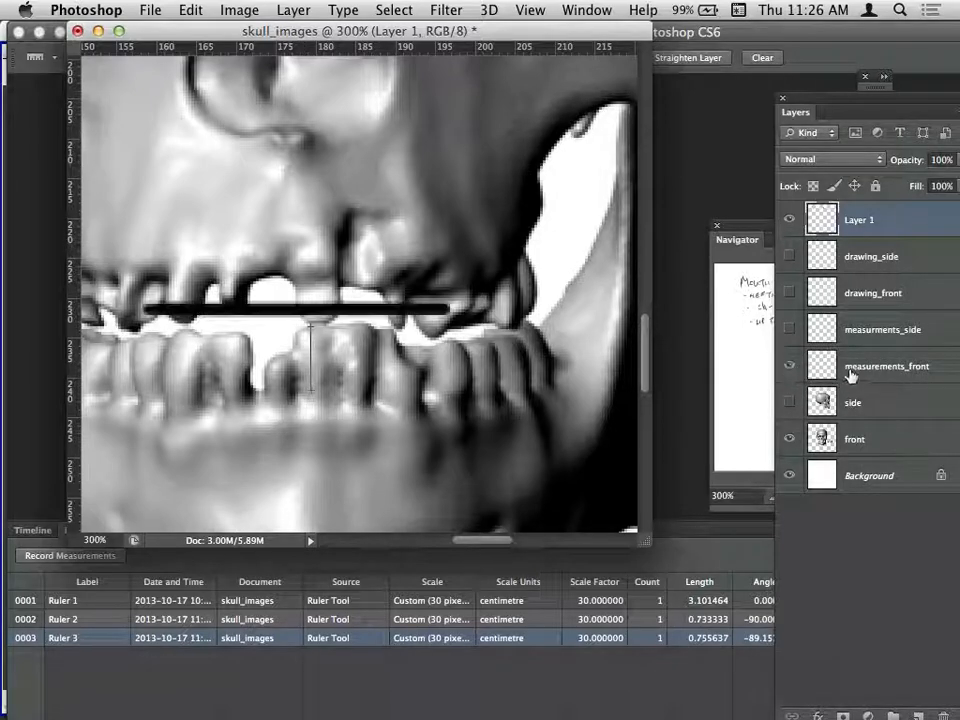
{"action": "left_click", "coordinate": [875, 366]}
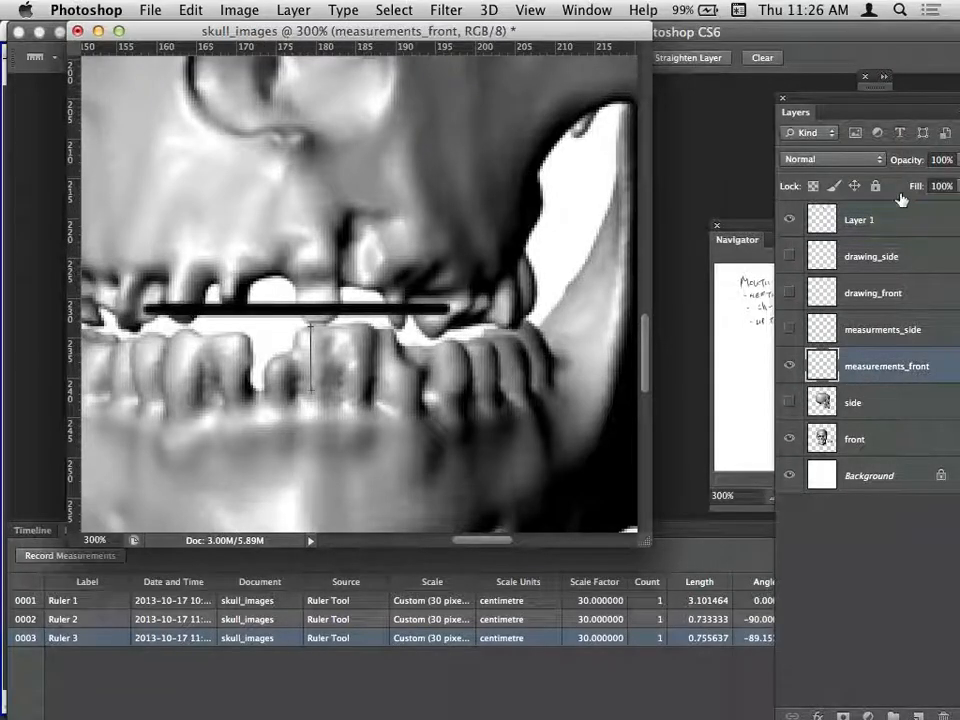
{"action": "mouse_move", "coordinate": [870, 104]}
{"action": "left_mouse_down"}
{"action": "mouse_move", "coordinate": [783, 137]}
{"action": "mouse_move", "coordinate": [746, 131]}
{"action": "left_mouse_up"}
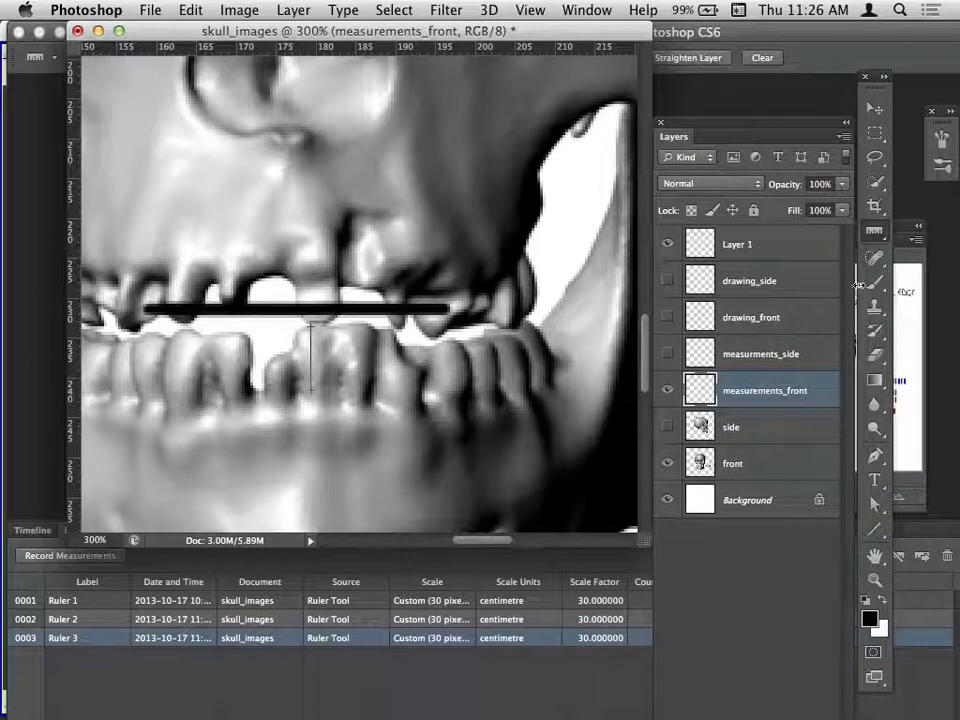
{"action": "key", "text": "b"}
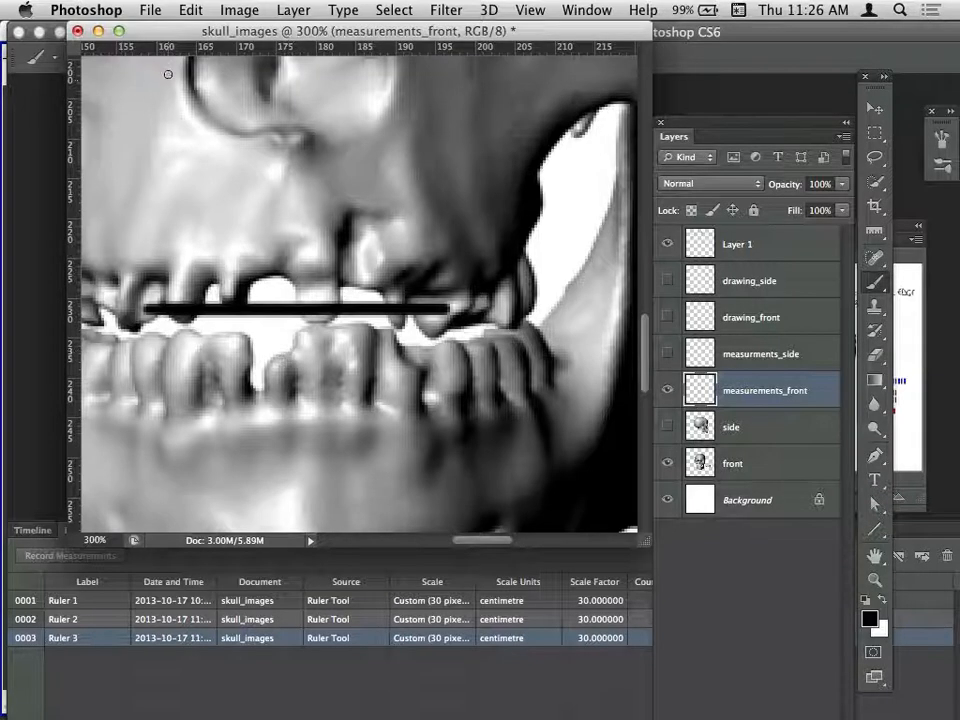
{"action": "left_click_drag", "start_coordinate": [130, 46], "coordinate": [153, 311]}
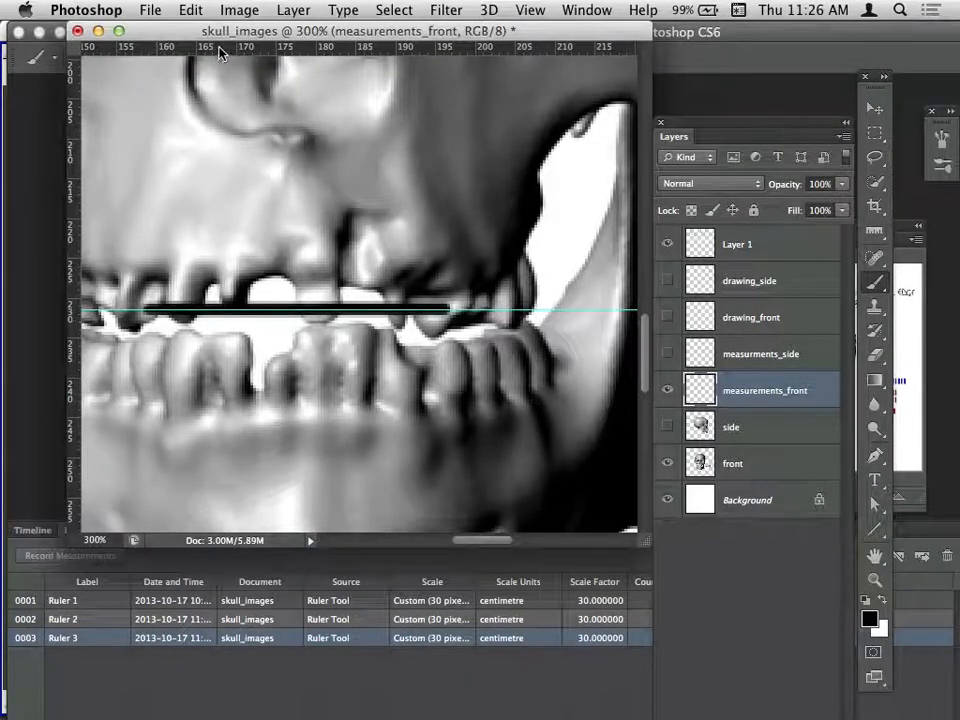
{"action": "left_click_drag", "start_coordinate": [165, 46], "coordinate": [205, 370]}
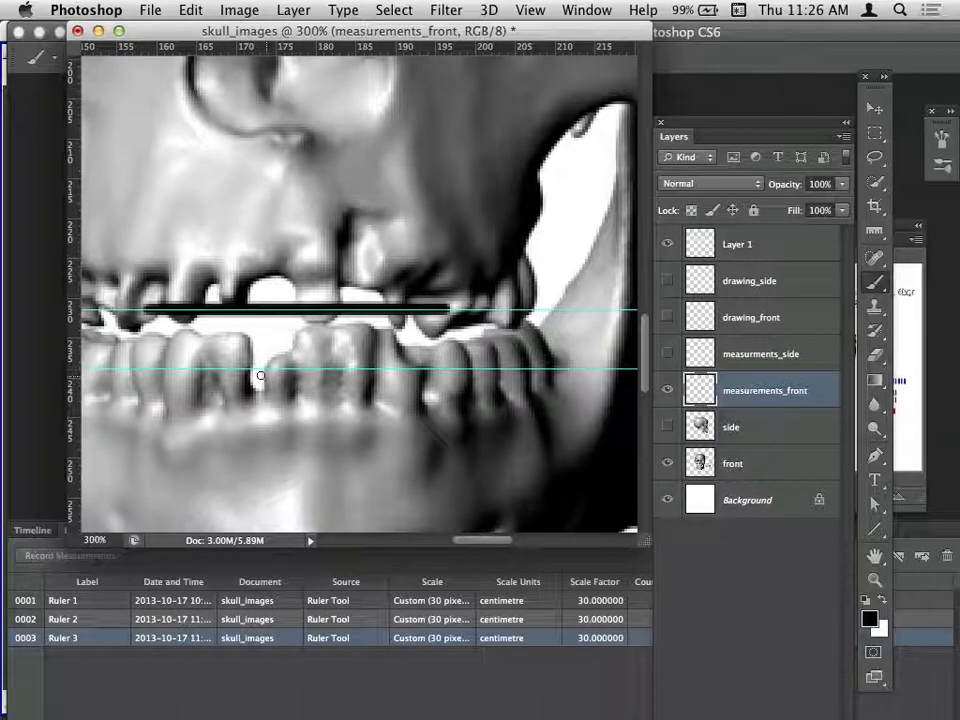
Step: Brush the lower lip outline with a flat bottom edge on the lower guide, a central vertical mark and slanted sides meeting the mouth line
{"action": "left_click_drag", "start_coordinate": [250, 367], "coordinate": [350, 367]}
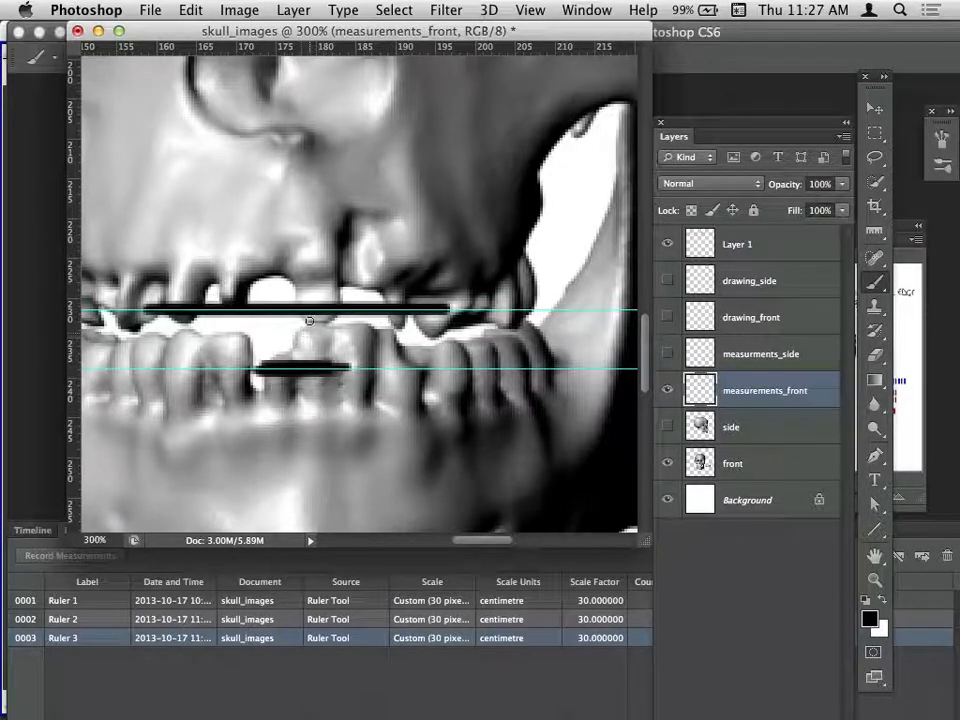
{"action": "left_click_drag", "start_coordinate": [300, 322], "coordinate": [300, 360]}
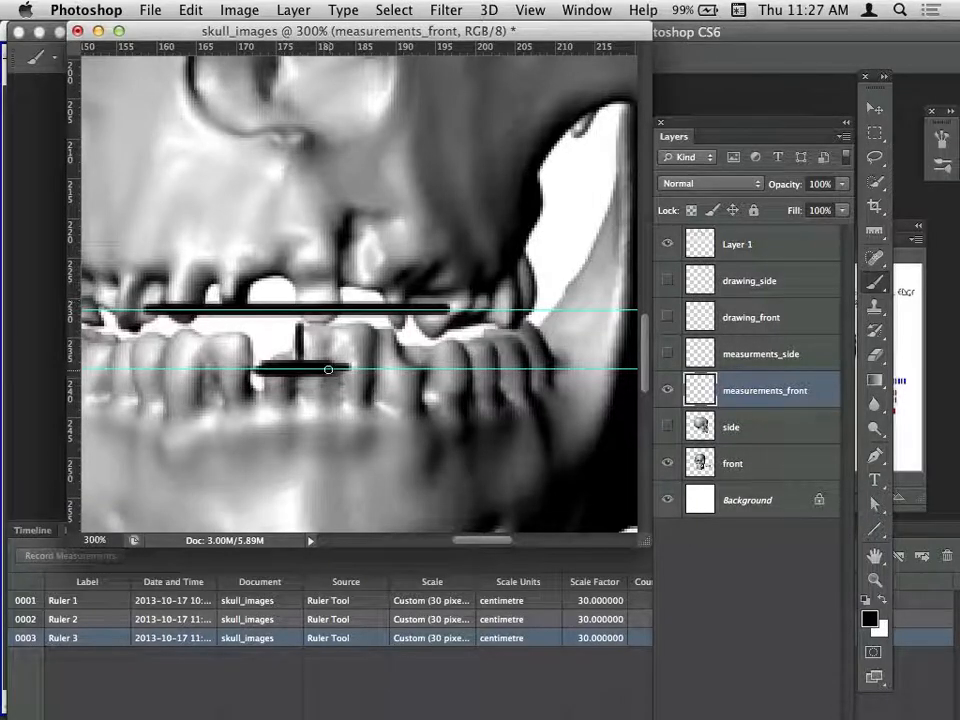
{"action": "left_click_drag", "start_coordinate": [328, 369], "coordinate": [445, 311]}
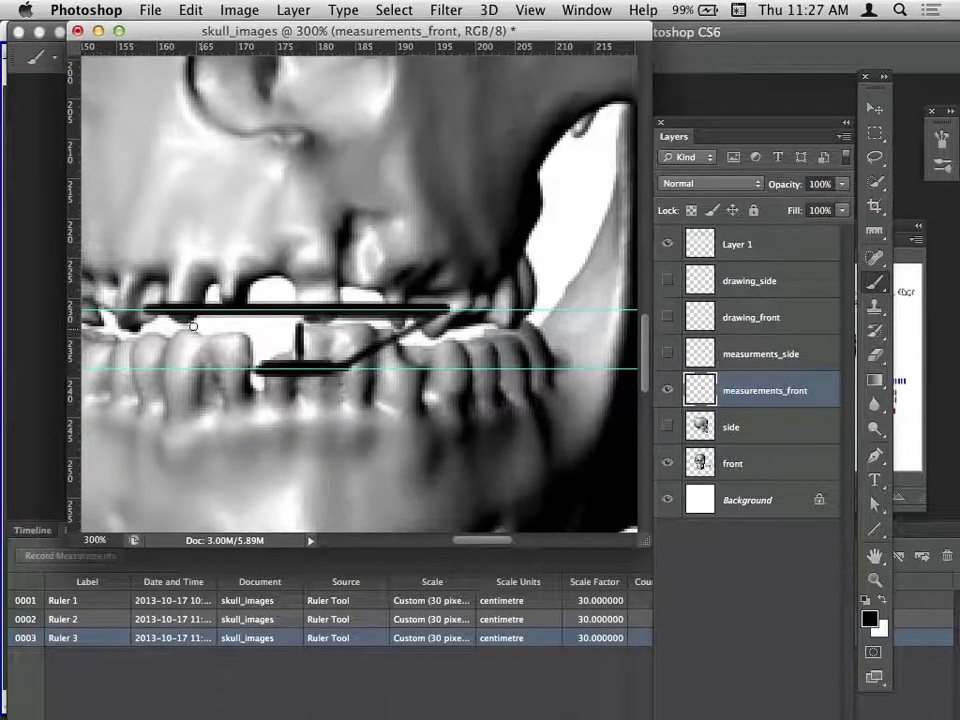
{"action": "left_click_drag", "start_coordinate": [172, 313], "coordinate": [250, 368]}
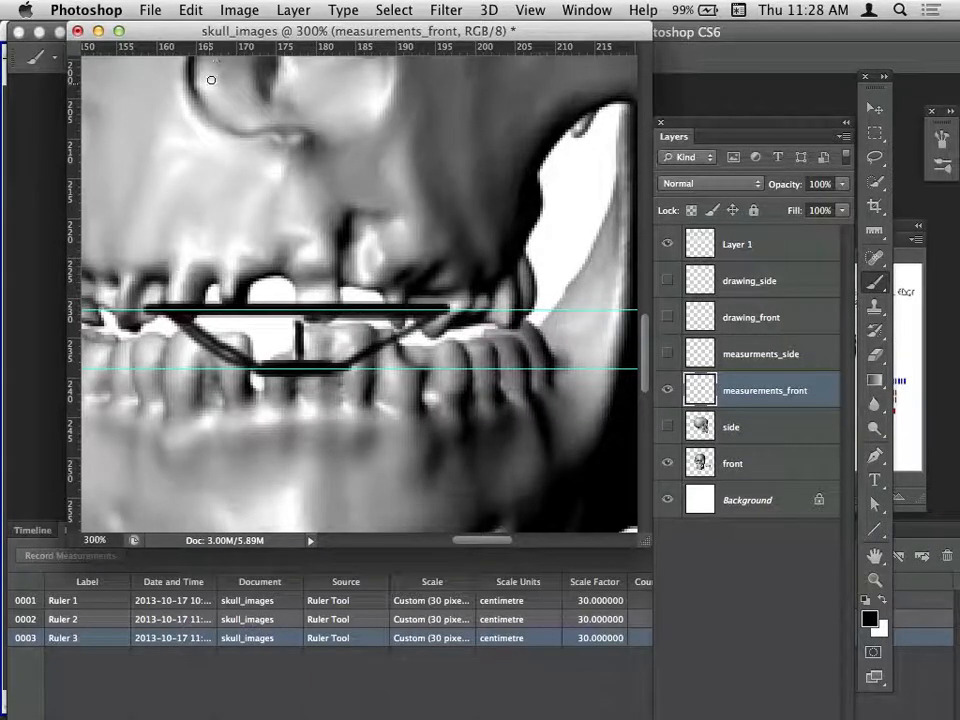
Step: Place a horizontal guide at the upper lip's top edge and brush the upper lip outline with its central dip down to both mouth corners
{"action": "left_click_drag", "start_coordinate": [215, 50], "coordinate": [237, 264]}
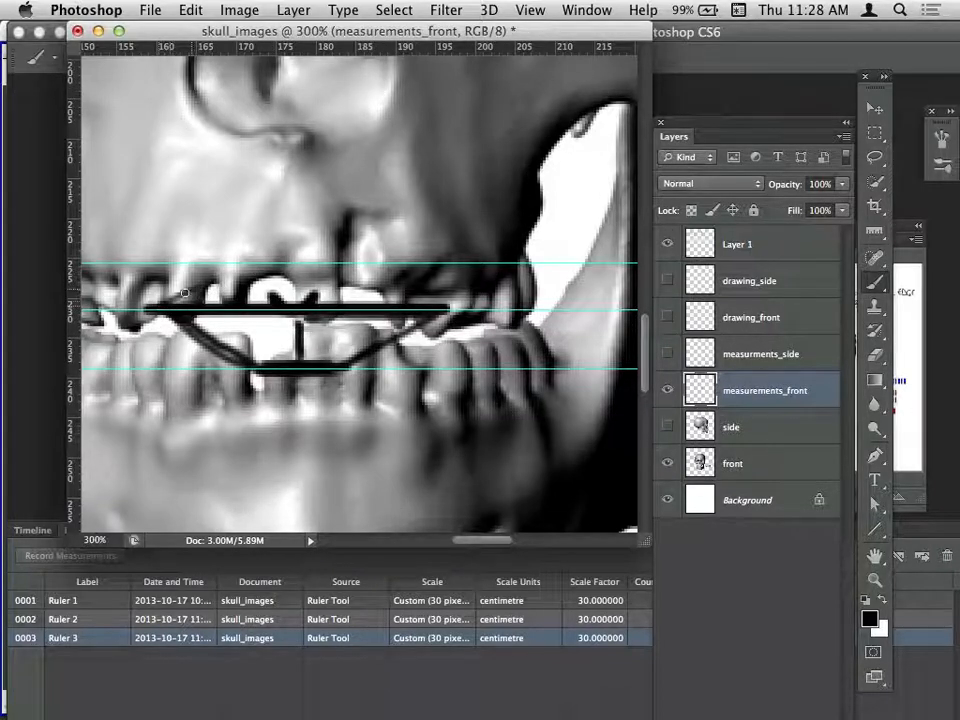
{"action": "left_click", "coordinate": [236, 267], "text": "shift"}
{"action": "mouse_move", "coordinate": [236, 267]}
{"action": "left_mouse_down"}
{"action": "mouse_move", "coordinate": [290, 270]}
{"action": "mouse_move", "coordinate": [320, 260]}
{"action": "mouse_move", "coordinate": [268, 259]}
{"action": "mouse_move", "coordinate": [343, 272]}
{"action": "mouse_move", "coordinate": [333, 259]}
{"action": "mouse_move", "coordinate": [448, 309]}
{"action": "mouse_move", "coordinate": [336, 259]}
{"action": "mouse_move", "coordinate": [291, 270]}
{"action": "mouse_move", "coordinate": [265, 258]}
{"action": "mouse_move", "coordinate": [194, 300]}
{"action": "mouse_move", "coordinate": [221, 333]}
{"action": "left_mouse_up"}
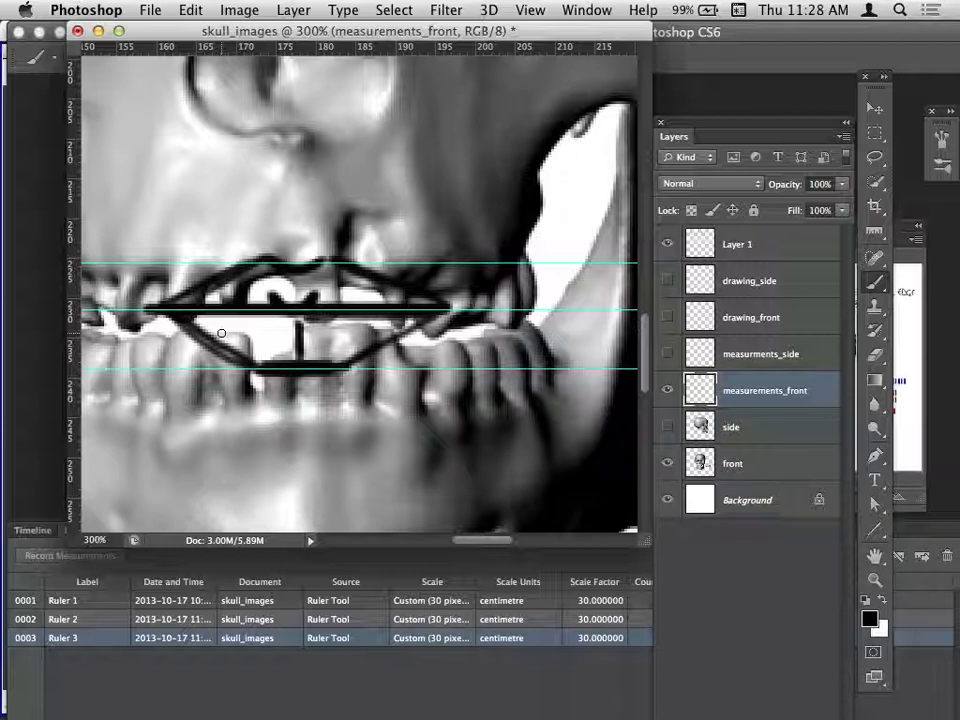
Step: Hide the front skull layer and brush short marks at the upper and lower lip edges and across both mouth corners
{"action": "left_click", "coordinate": [668, 464]}
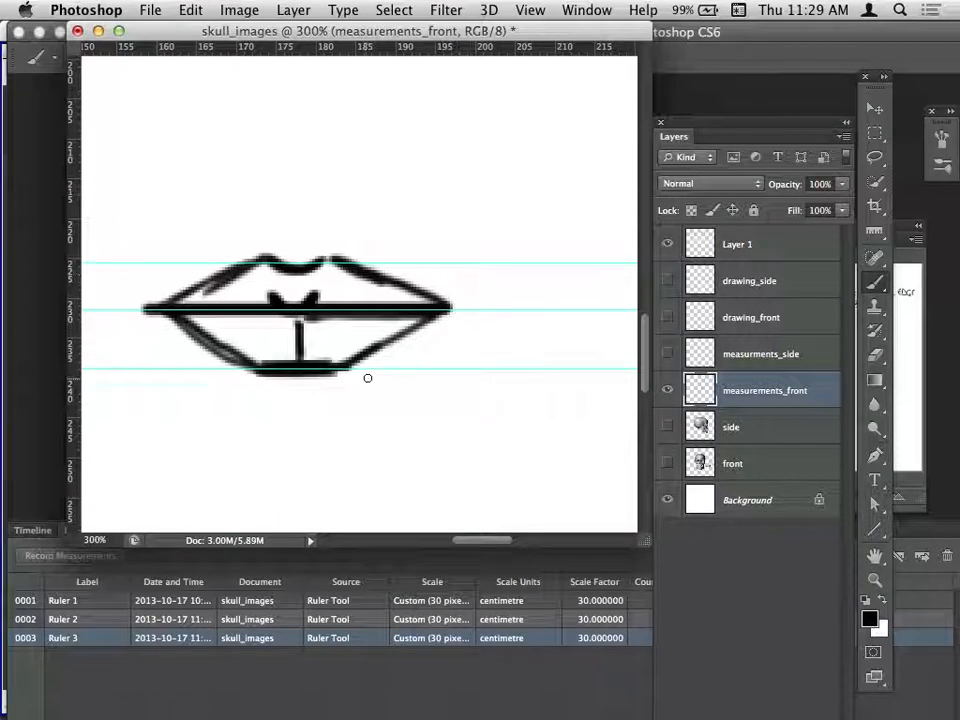
{"action": "left_click_drag", "start_coordinate": [366, 371], "coordinate": [404, 371]}
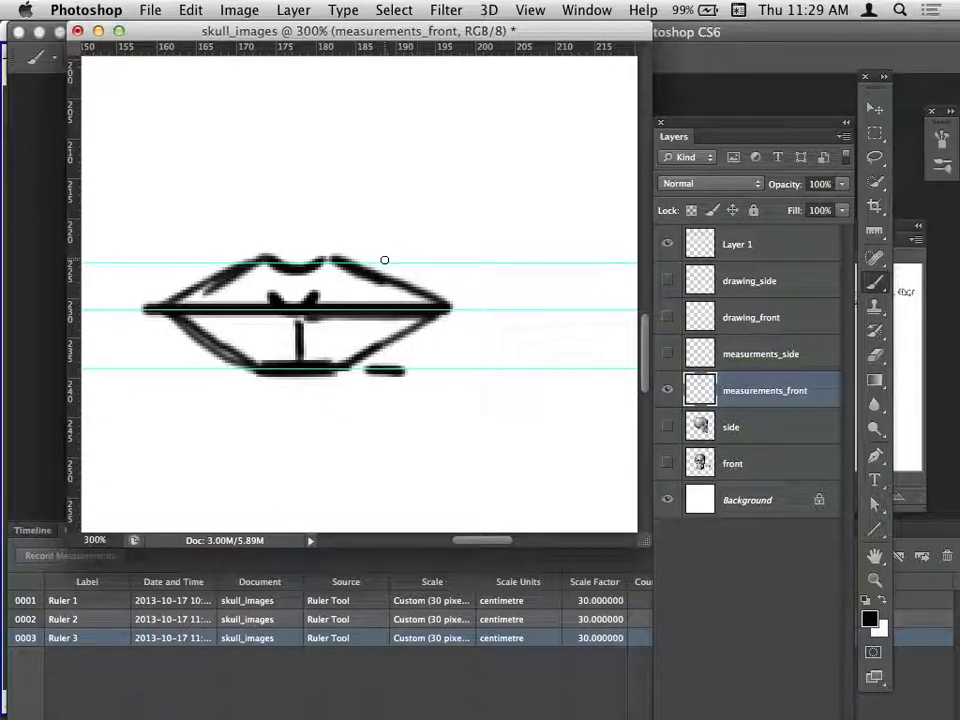
{"action": "left_click_drag", "start_coordinate": [380, 262], "coordinate": [406, 262]}
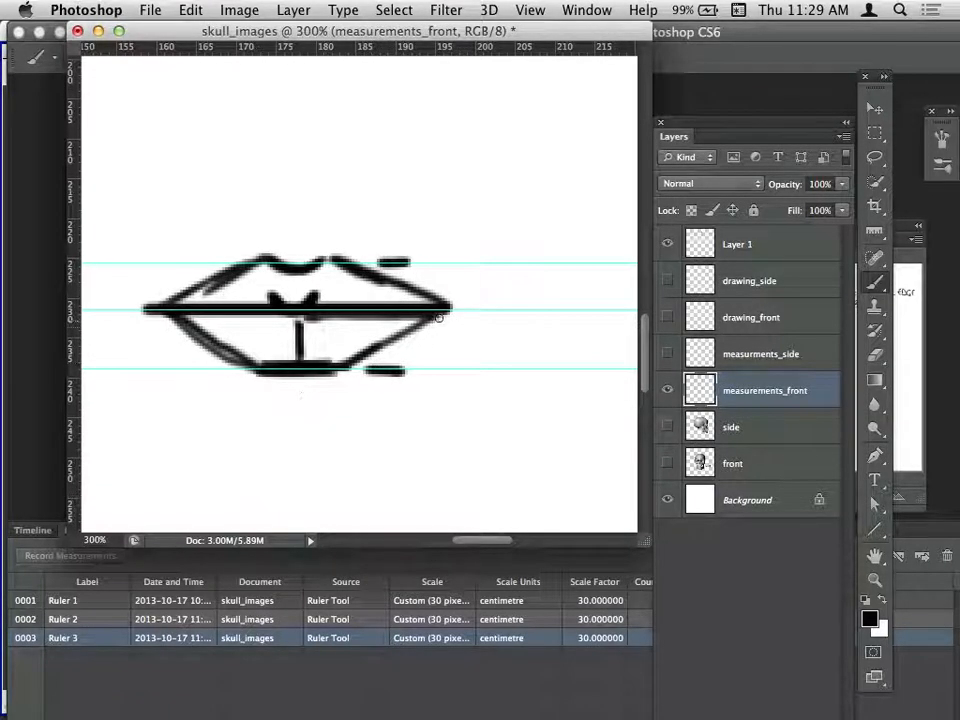
{"action": "left_click_drag", "start_coordinate": [452, 294], "coordinate": [453, 326]}
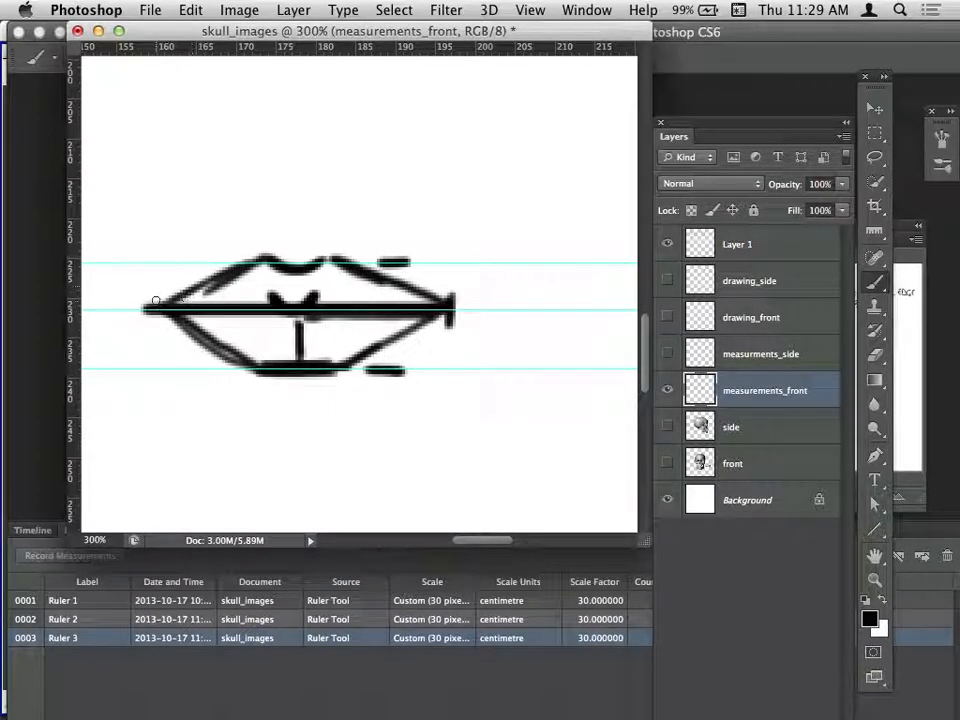
{"action": "left_click_drag", "start_coordinate": [152, 300], "coordinate": [152, 322]}
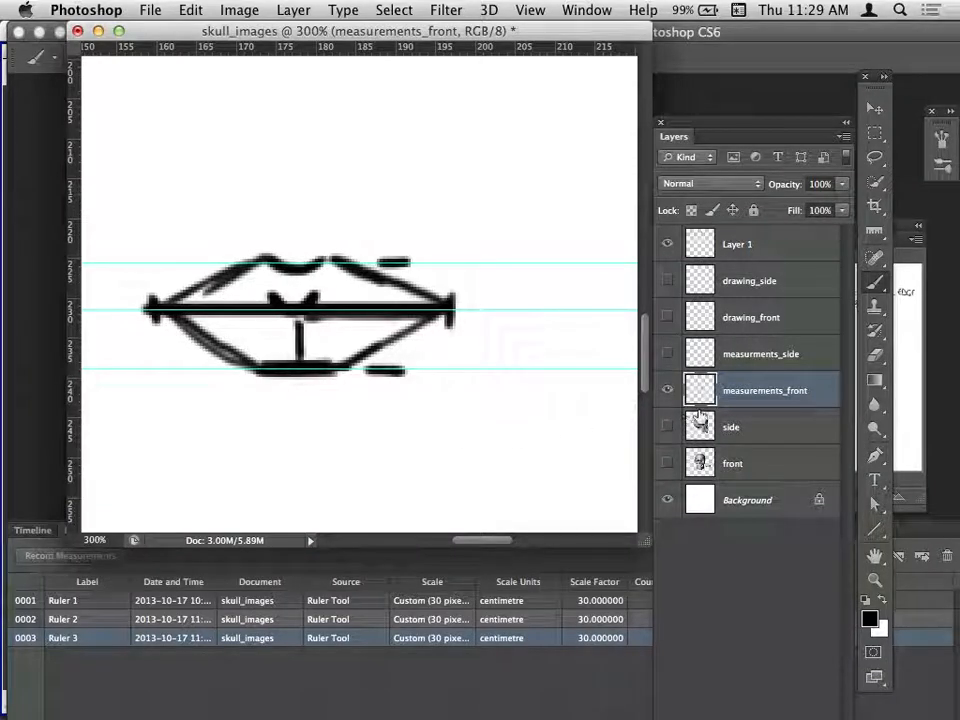
Step: Show the side layer and shift the side-view skull slightly left with the Move tool, keeping its height aligned with the mouth guides
{"action": "left_click", "coordinate": [666, 428]}
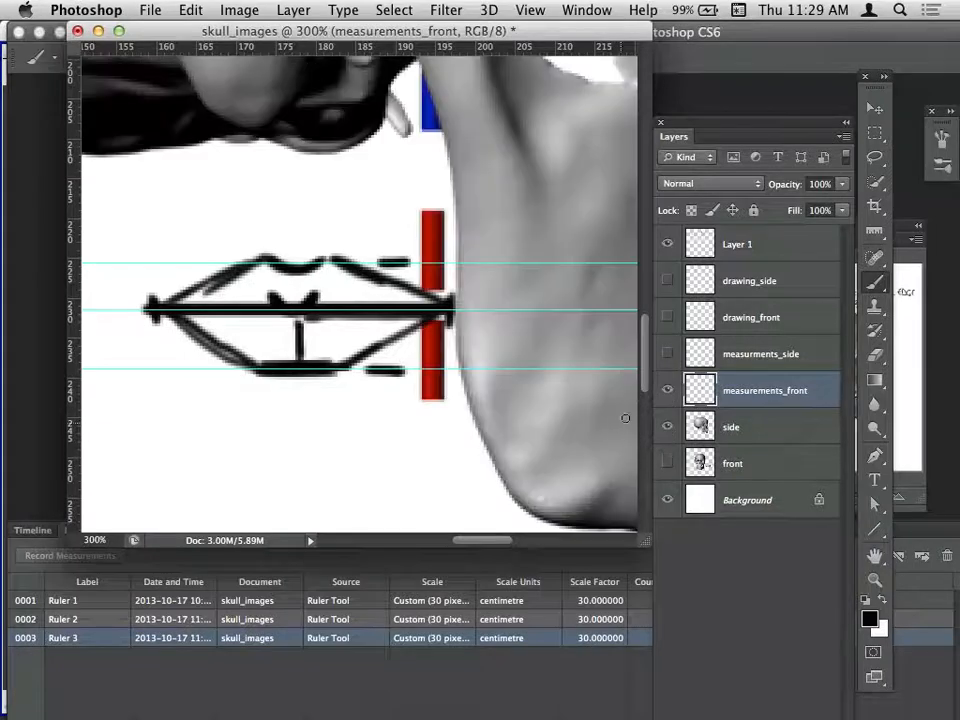
{"action": "left_click", "coordinate": [902, 229]}
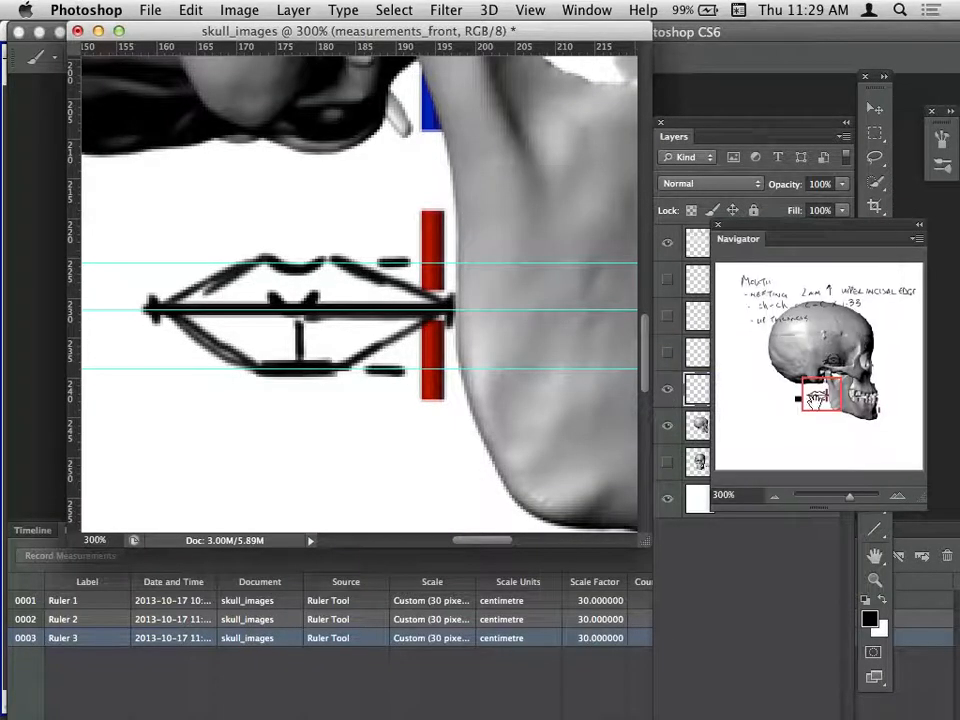
{"action": "left_click", "coordinate": [775, 496]}
{"action": "left_click", "coordinate": [775, 496]}
{"action": "left_click", "coordinate": [775, 496]}
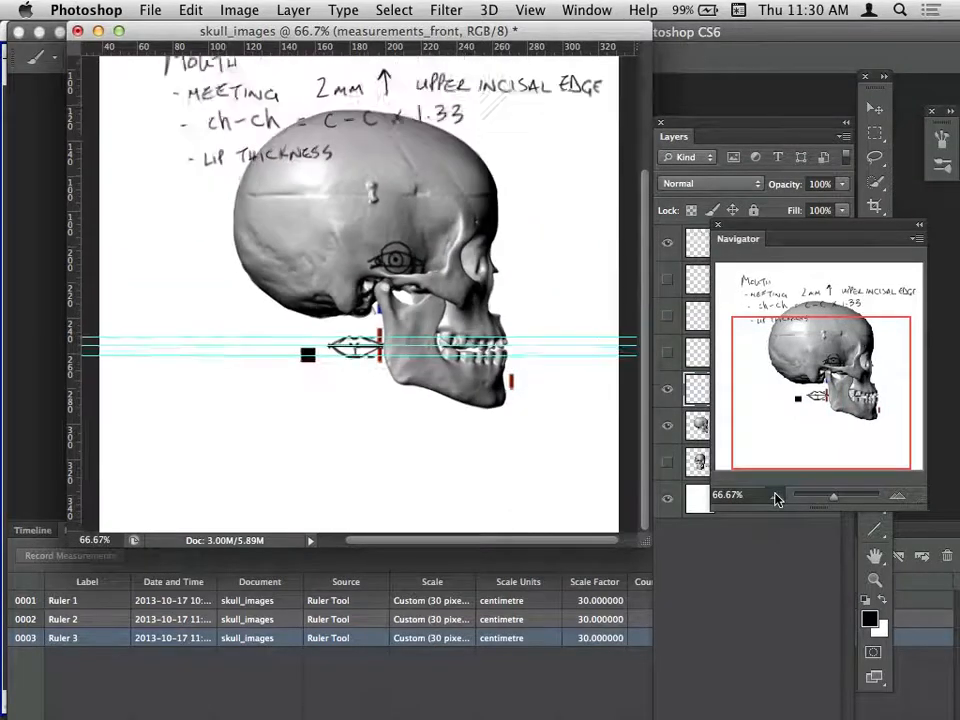
{"action": "left_click", "coordinate": [775, 496]}
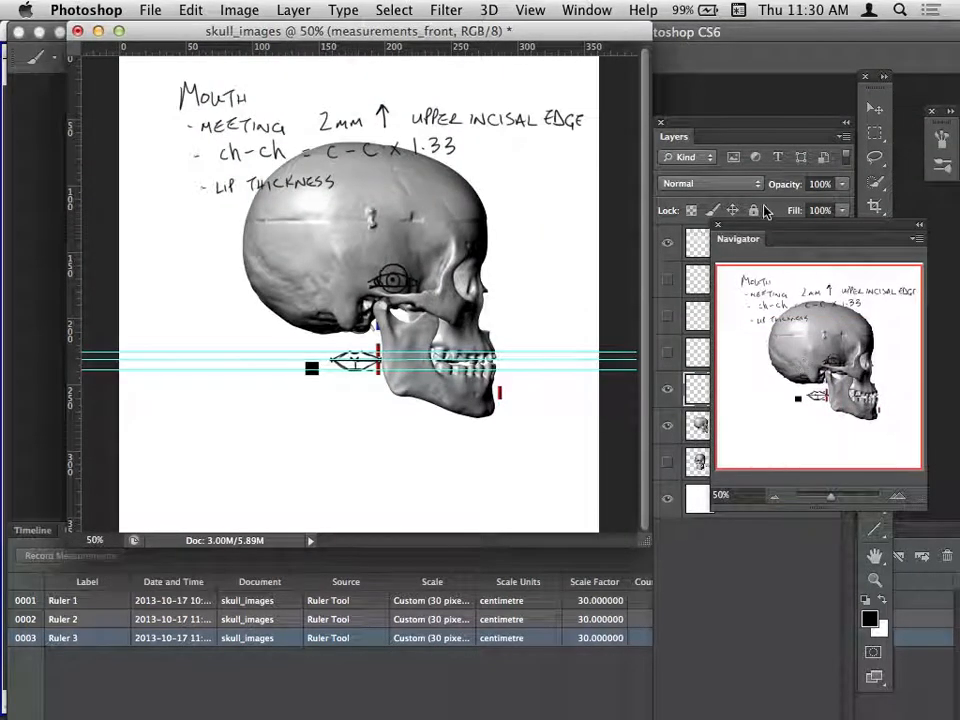
{"action": "left_click_drag", "start_coordinate": [757, 236], "coordinate": [803, 260]}
{"action": "left_click", "coordinate": [731, 427]}
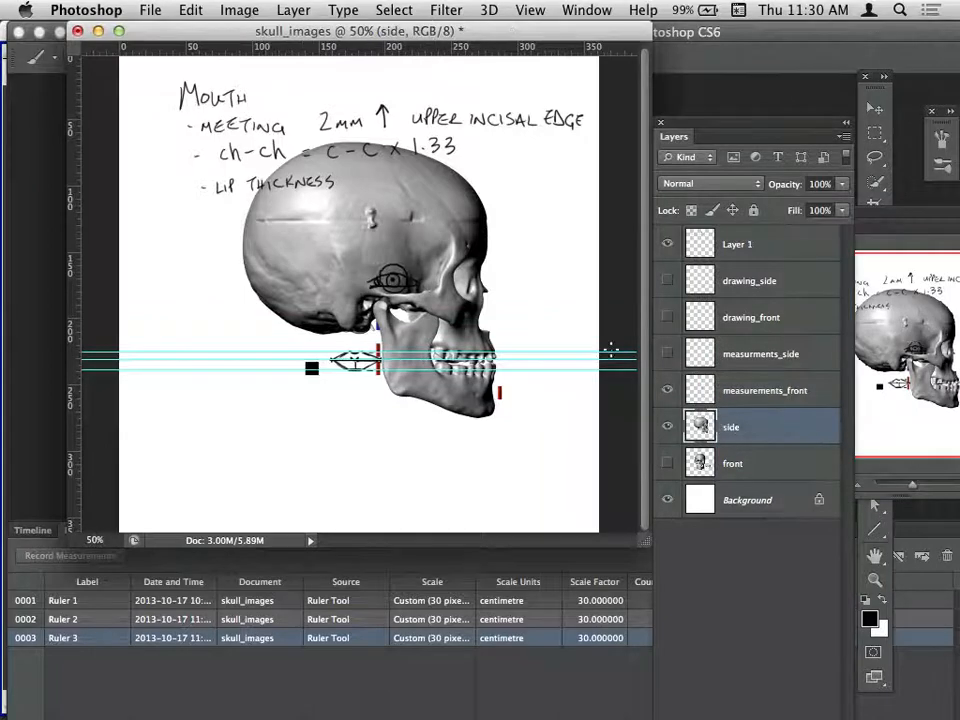
{"action": "left_click", "coordinate": [875, 106]}
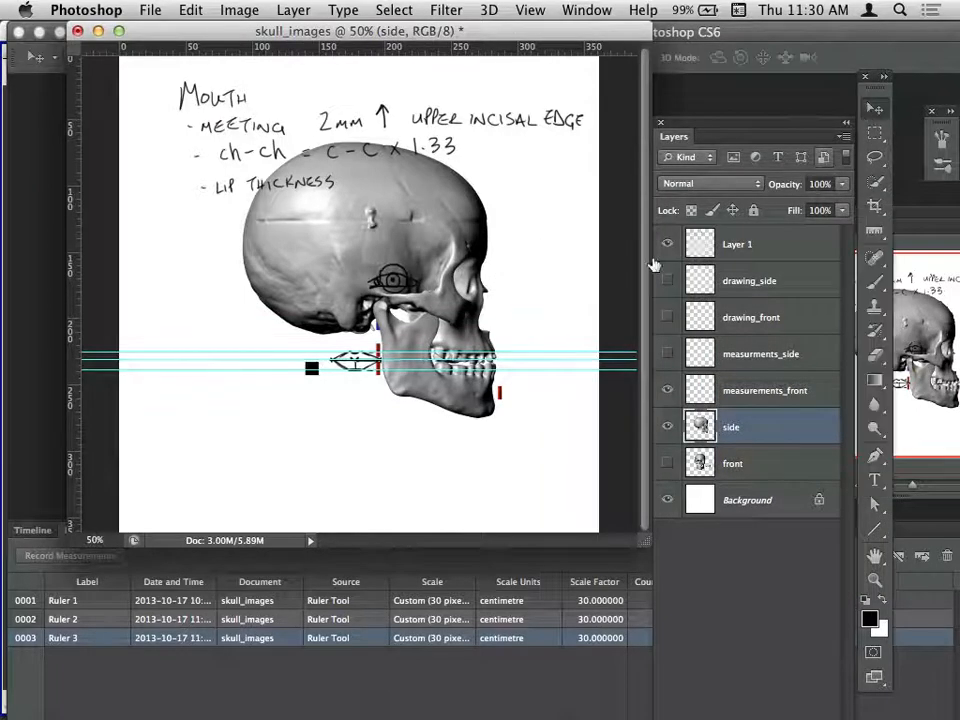
{"action": "left_click_drag", "start_coordinate": [463, 277], "coordinate": [322, 293]}
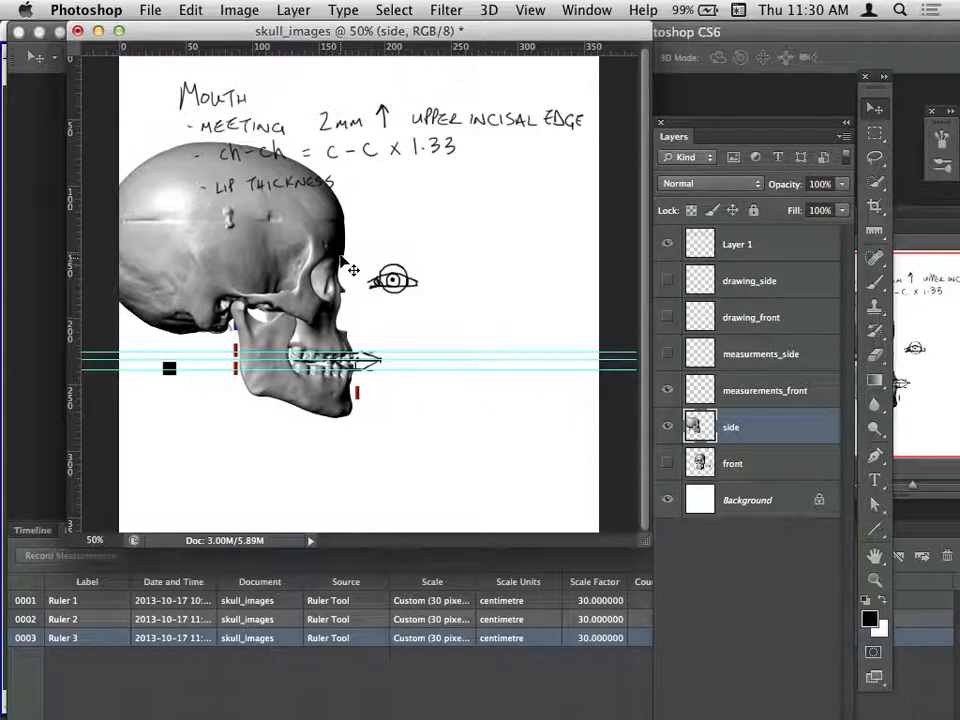
{"action": "left_click_drag", "start_coordinate": [336, 240], "coordinate": [414, 236]}
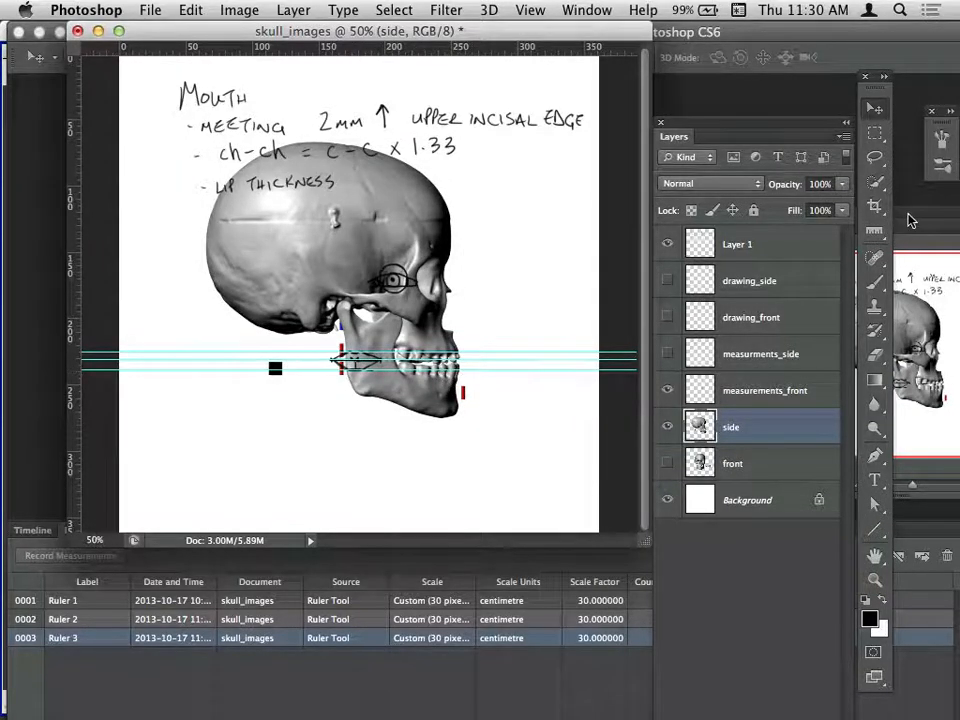
Step: Show the measurments_side layer and brush two tissue-depth marks joined by a slanted line in front of the side-view upper jaw
{"action": "left_click_drag", "start_coordinate": [888, 240], "coordinate": [813, 191]}
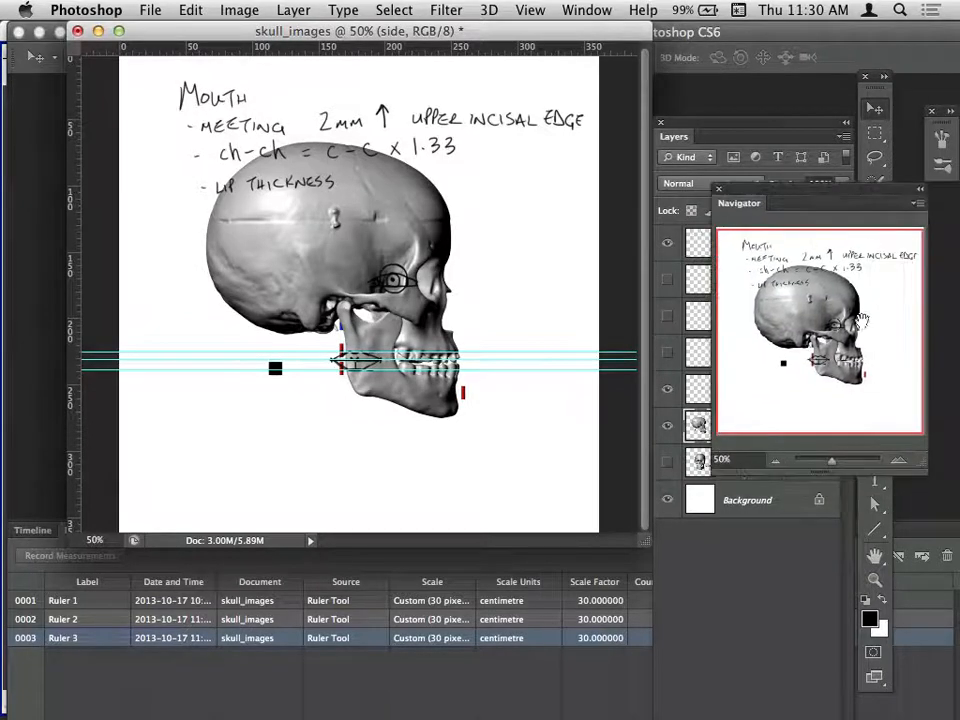
{"action": "left_click", "coordinate": [900, 460]}
{"action": "left_click", "coordinate": [900, 460]}
{"action": "left_click", "coordinate": [900, 460]}
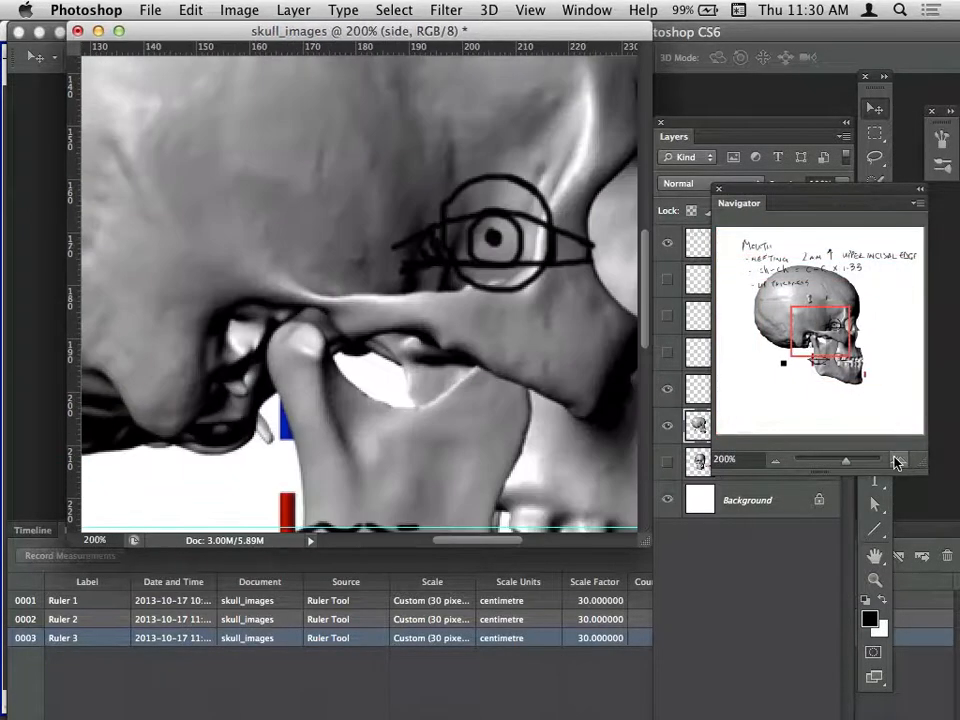
{"action": "left_click_drag", "start_coordinate": [821, 323], "coordinate": [855, 354]}
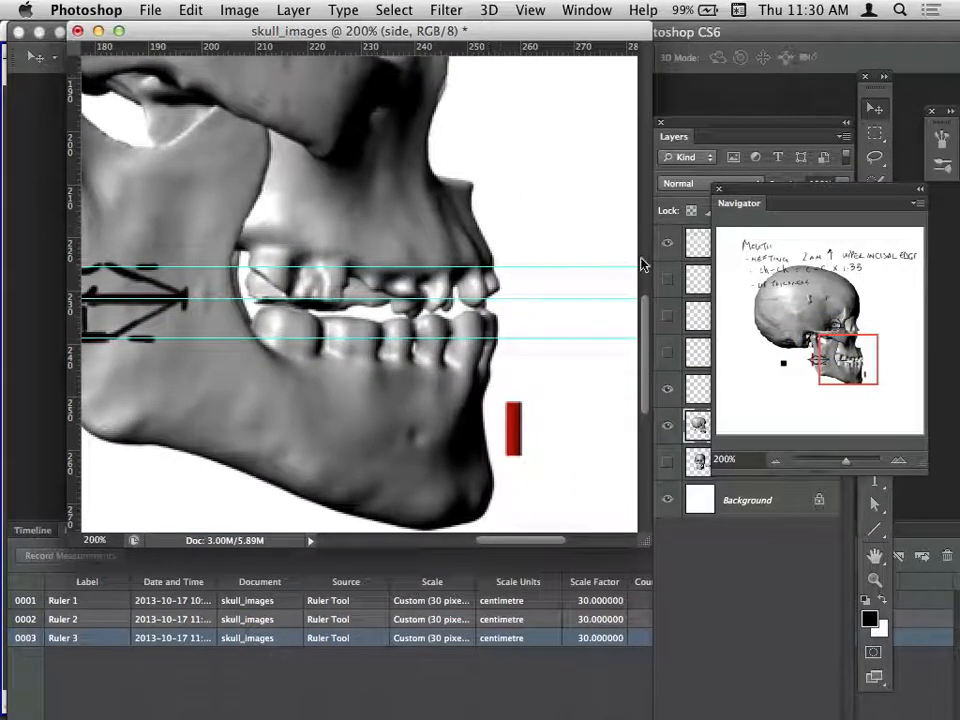
{"action": "left_click_drag", "start_coordinate": [765, 204], "coordinate": [859, 253]}
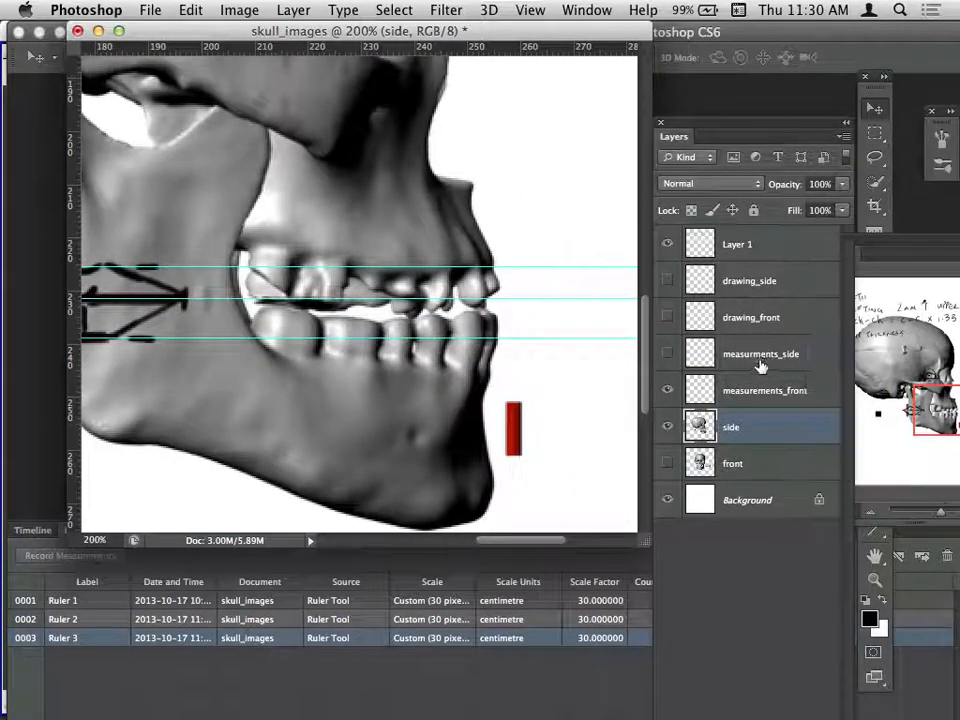
{"action": "left_click", "coordinate": [761, 366]}
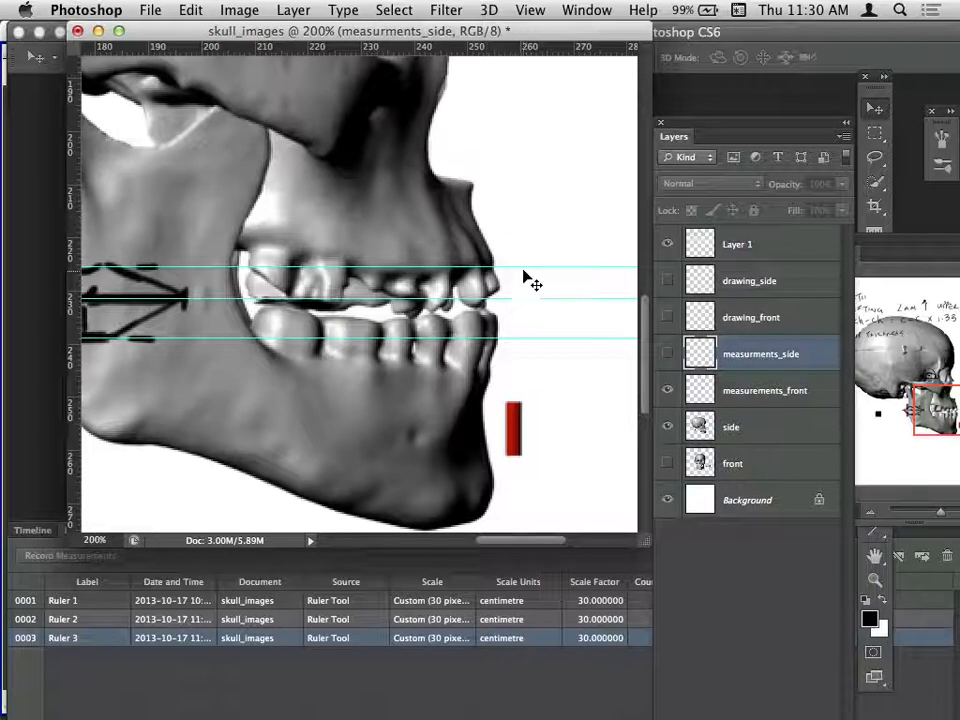
{"action": "key", "text": "b"}
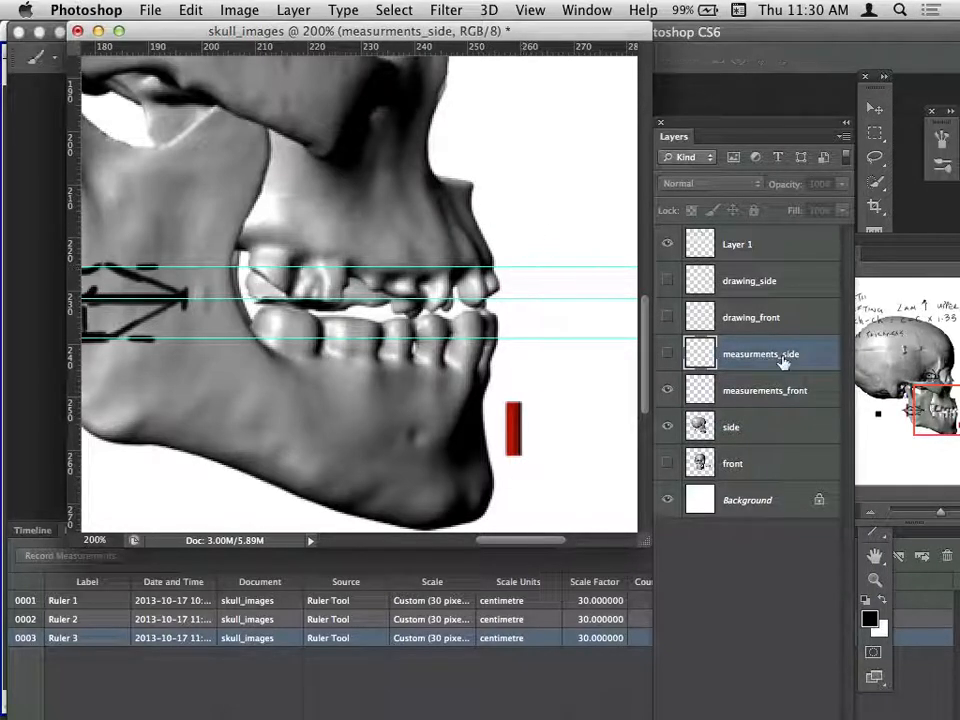
{"action": "left_click", "coordinate": [668, 354]}
{"action": "left_click_drag", "start_coordinate": [476, 212], "coordinate": [506, 202]}
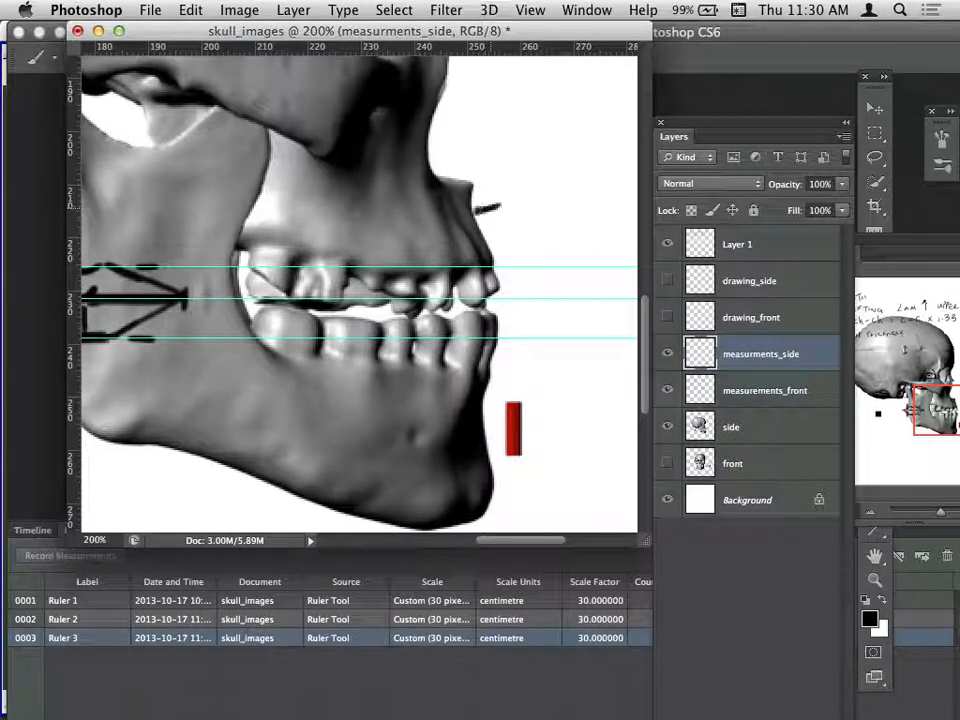
{"action": "left_click_drag", "start_coordinate": [515, 255], "coordinate": [531, 250]}
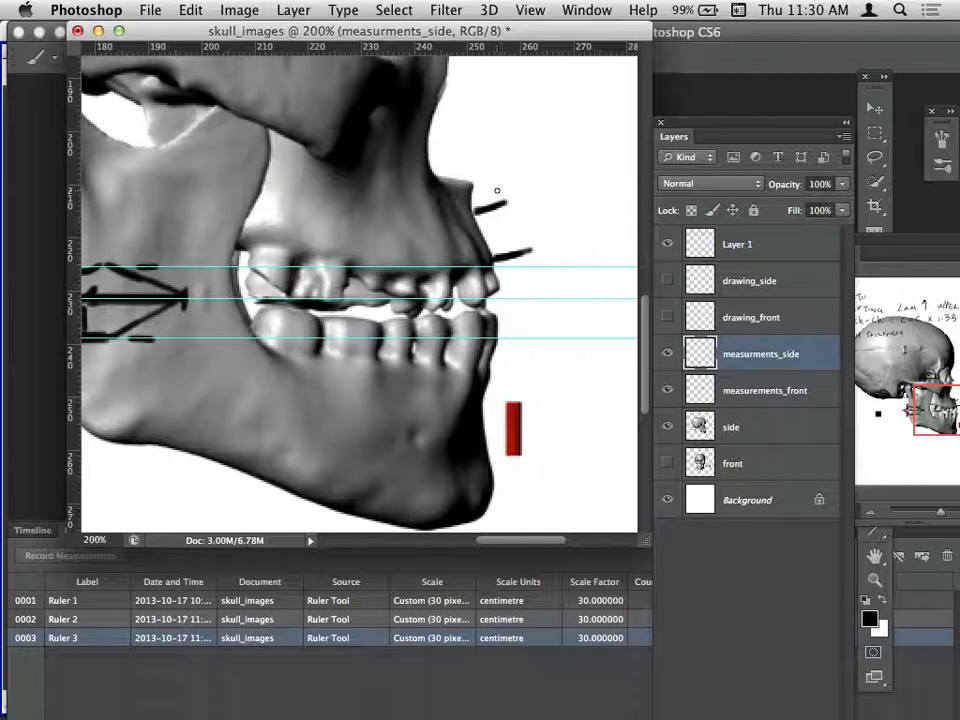
{"action": "left_click_drag", "start_coordinate": [503, 199], "coordinate": [532, 242]}
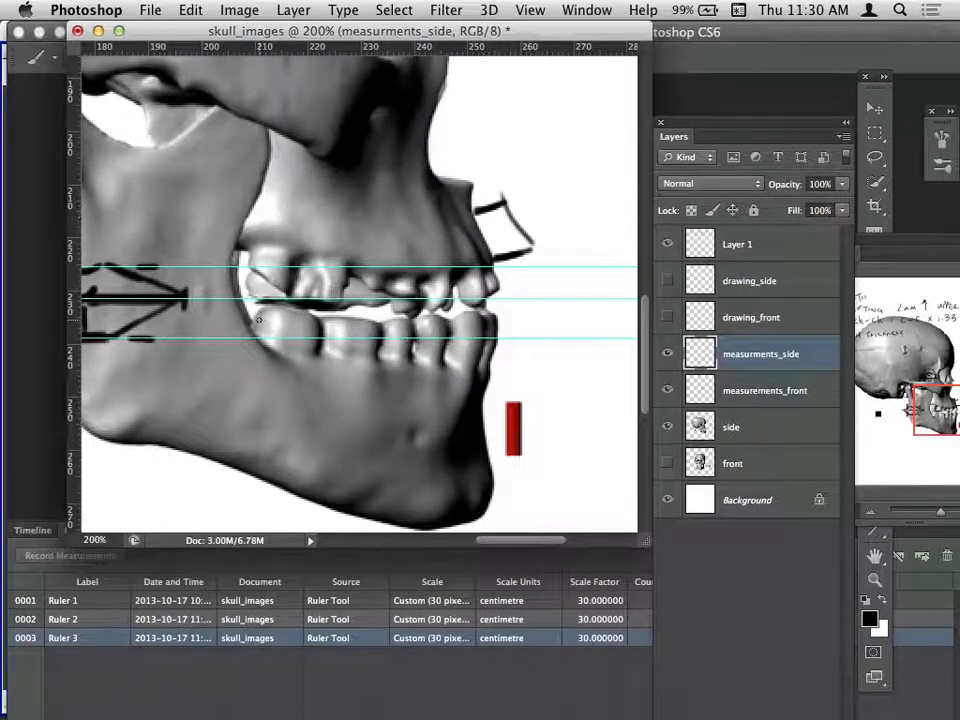
Step: Brush the side-view mouth line along the middle guide, and the lower lip and chin profile with its short tissue-depth marks
{"action": "left_click_drag", "start_coordinate": [516, 300], "coordinate": [258, 300]}
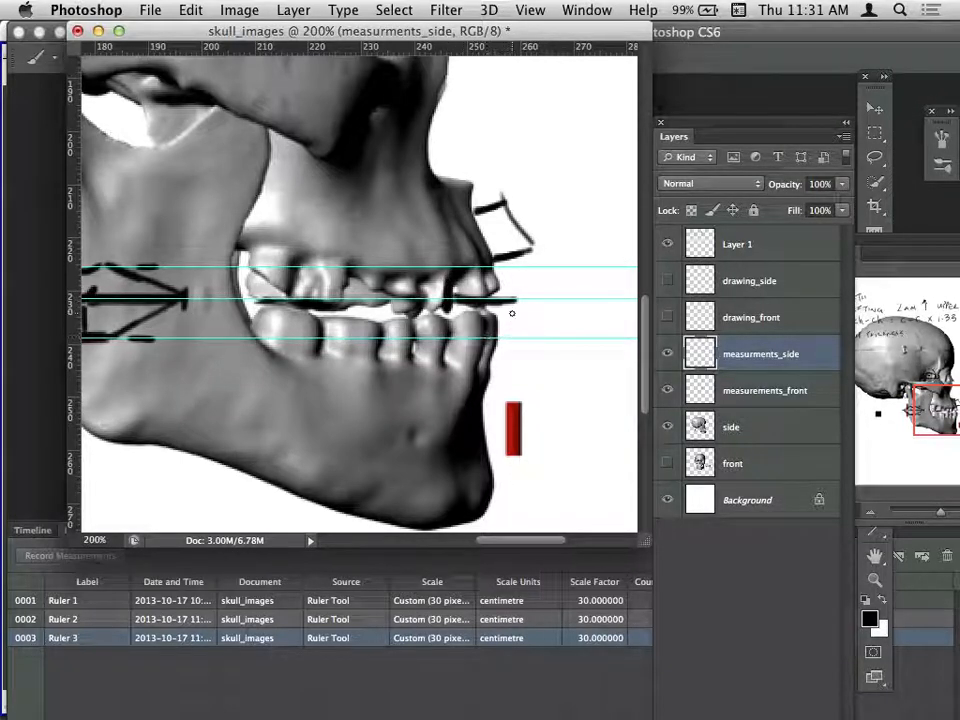
{"action": "mouse_move", "coordinate": [517, 316]}
{"action": "left_mouse_down"}
{"action": "mouse_move", "coordinate": [505, 385]}
{"action": "mouse_move", "coordinate": [516, 480]}
{"action": "left_mouse_up"}
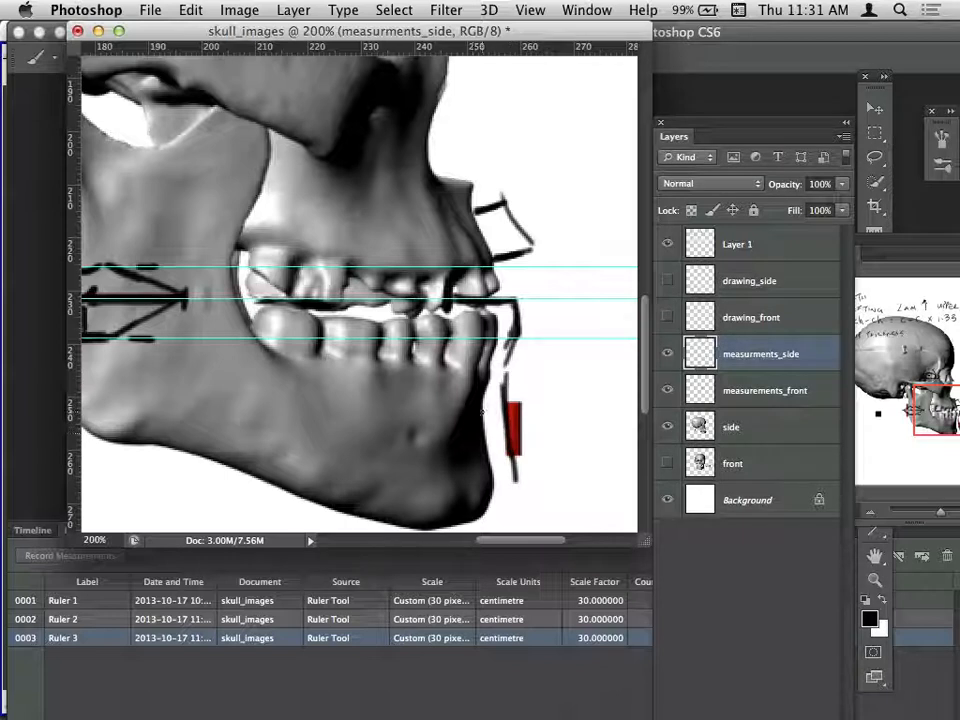
{"action": "left_click_drag", "start_coordinate": [486, 423], "coordinate": [499, 423]}
{"action": "left_click_drag", "start_coordinate": [489, 478], "coordinate": [516, 483]}
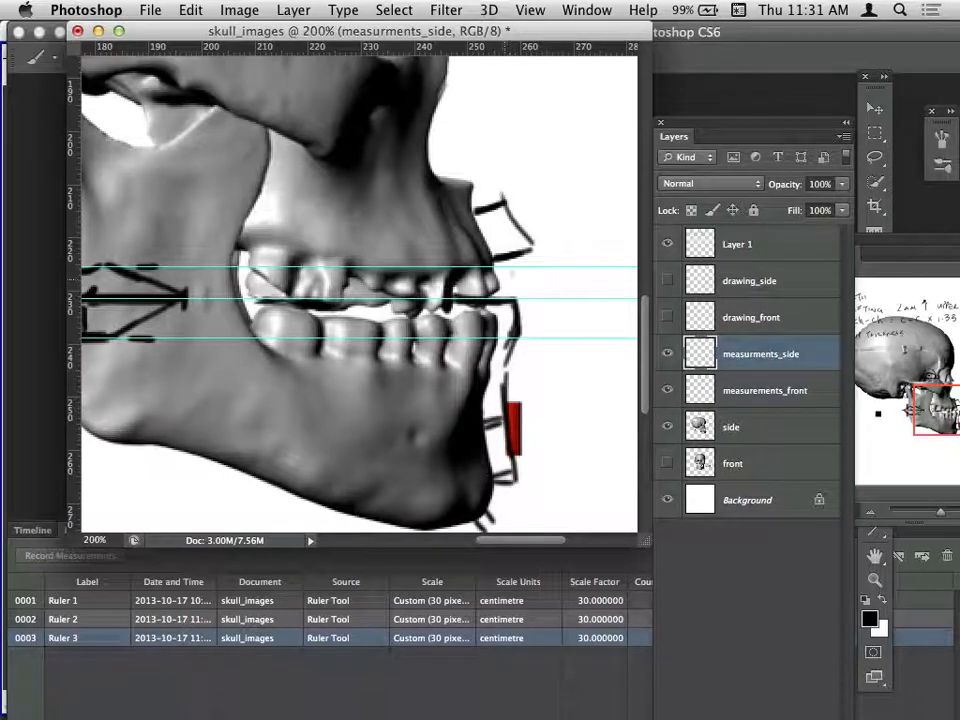
Step: Brush the upper lip profile and short marks on the upper and lower lip guides, checking the drawing with the side skull hidden
{"action": "left_click_drag", "start_coordinate": [514, 272], "coordinate": [520, 296]}
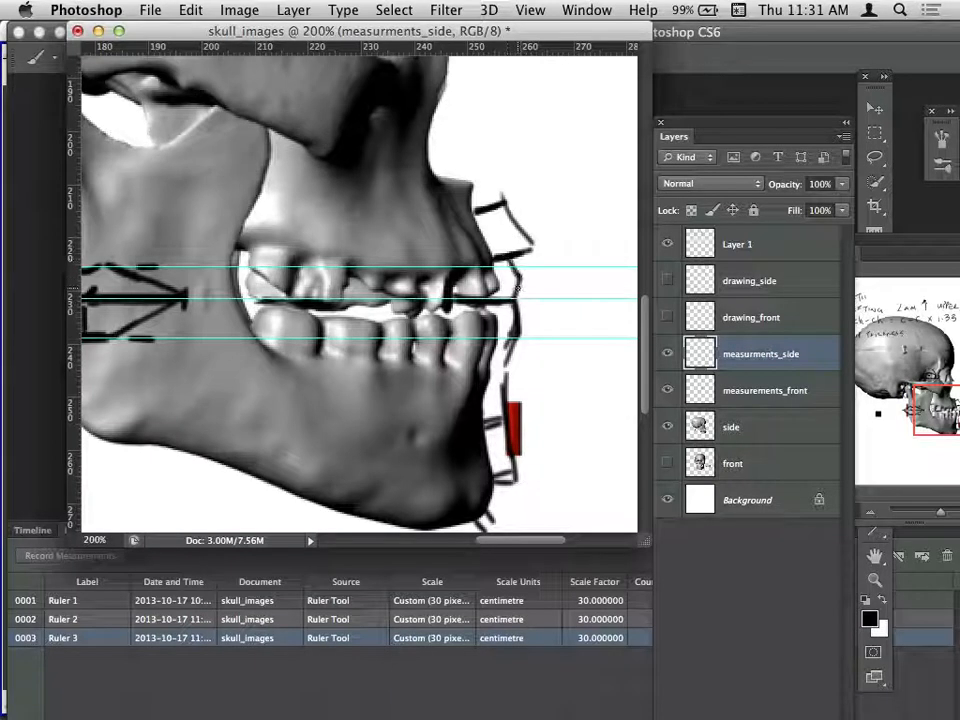
{"action": "left_click_drag", "start_coordinate": [504, 214], "coordinate": [490, 262]}
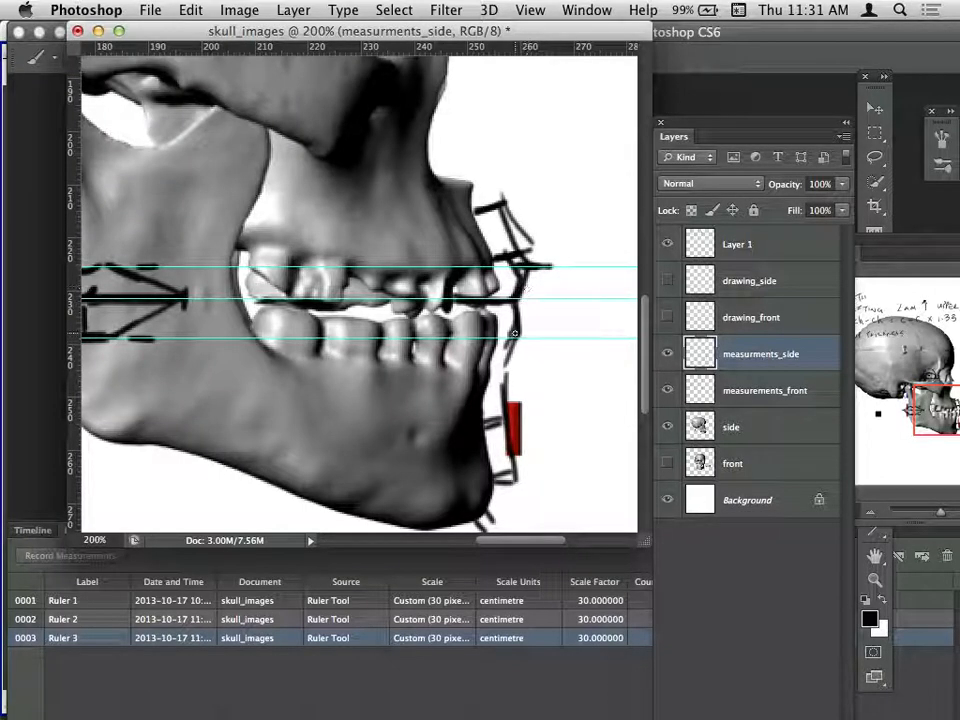
{"action": "left_click_drag", "start_coordinate": [505, 338], "coordinate": [555, 338]}
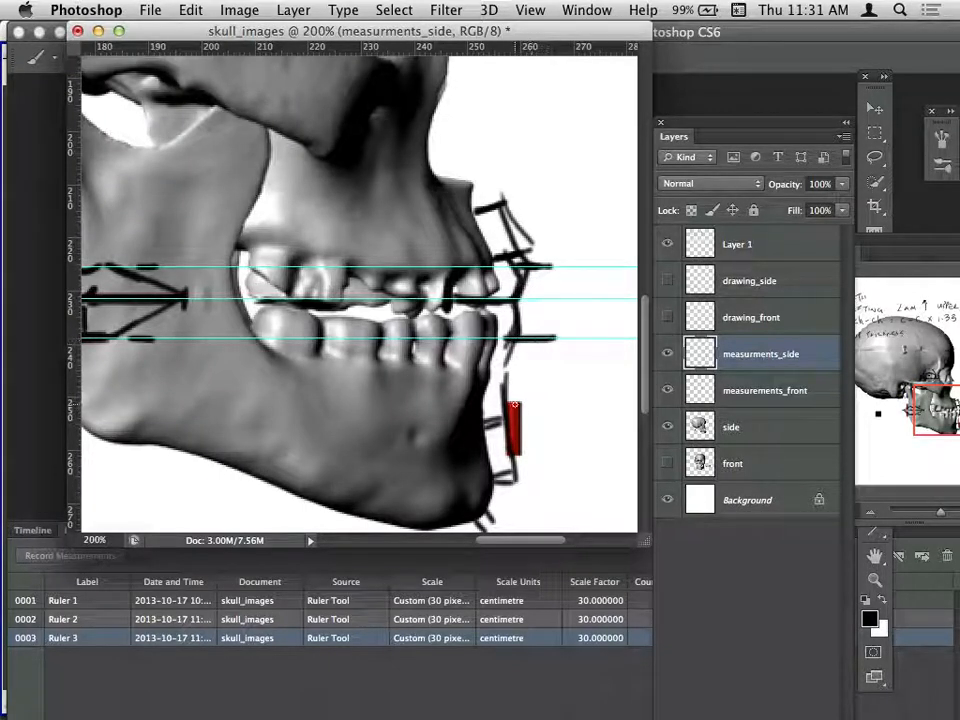
{"action": "left_click", "coordinate": [668, 427]}
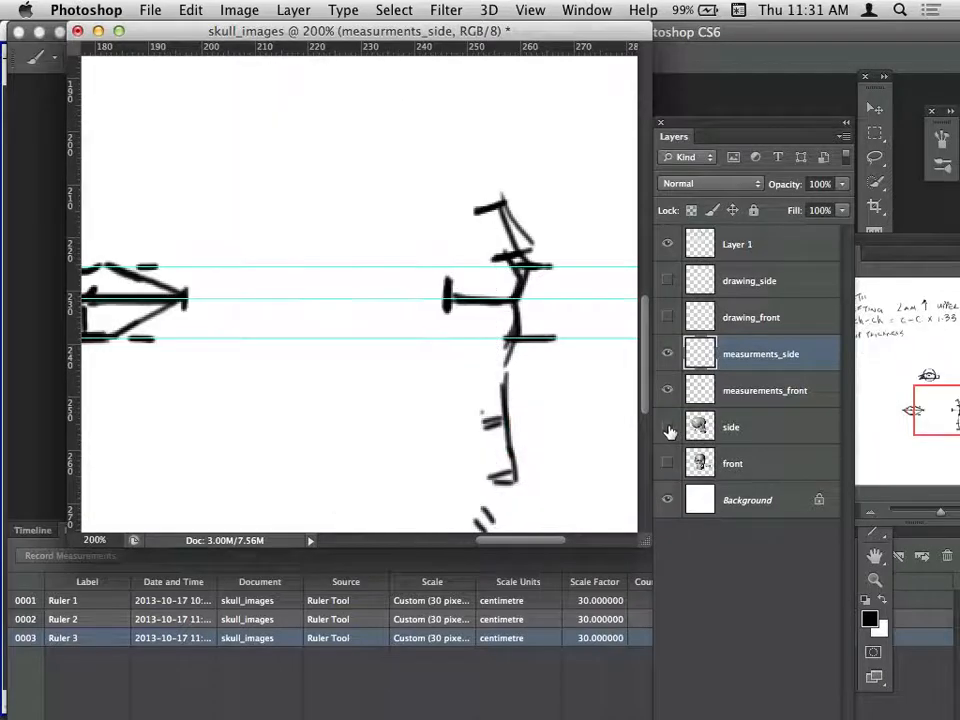
{"action": "left_click", "coordinate": [668, 427]}
{"action": "left_click", "coordinate": [669, 427]}
{"action": "left_click", "coordinate": [668, 427]}
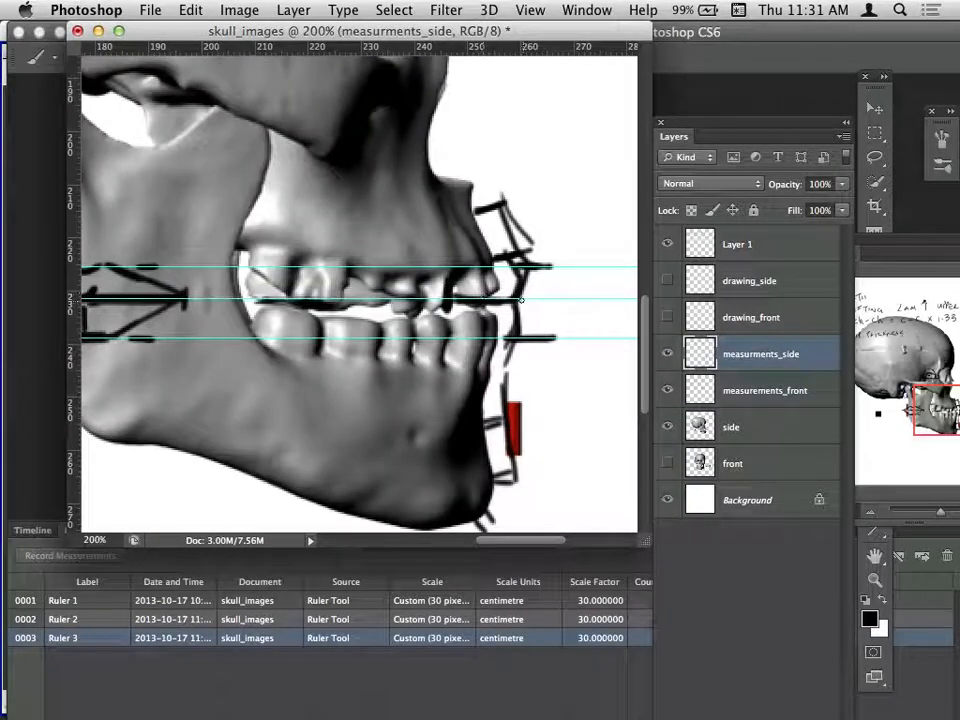
Step: Place horizontal guides at the eye drawing's upper and lower lids and brush the matching side-view eye profile with brow and cheek marks
{"action": "scroll", "coordinate": [424, 250], "scroll_direction": "up", "scroll_amount": 10}
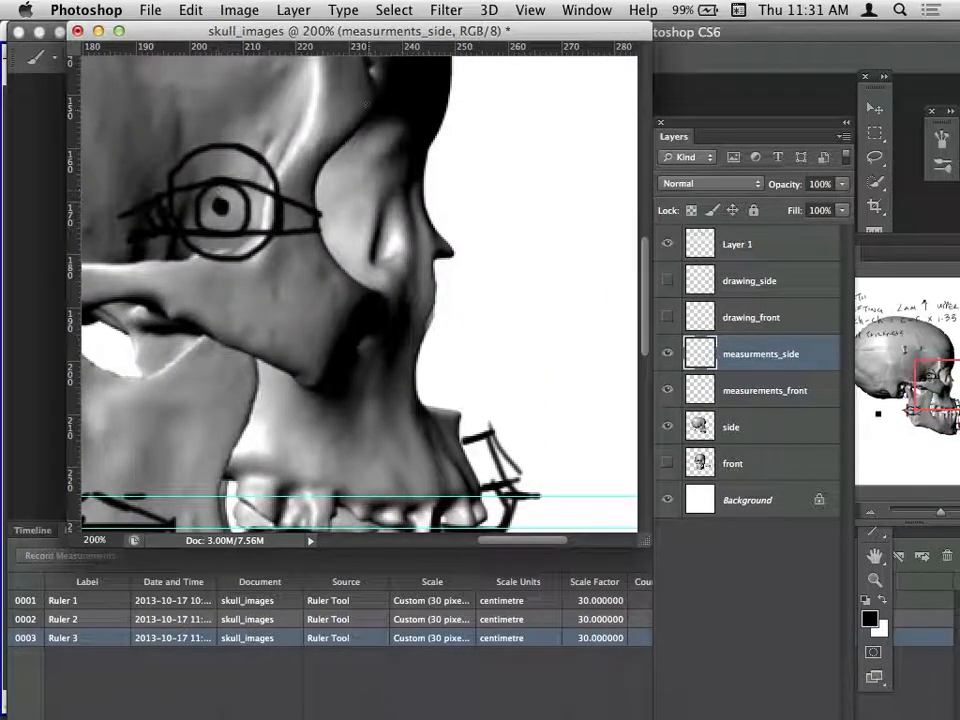
{"action": "left_click_drag", "start_coordinate": [332, 54], "coordinate": [338, 177]}
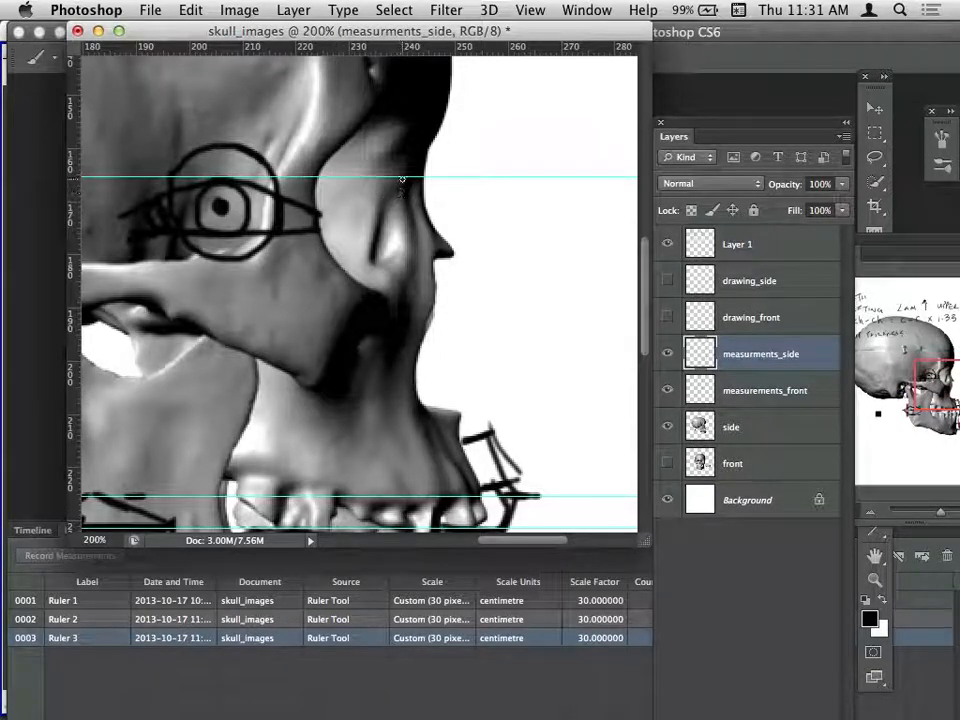
{"action": "left_click_drag", "start_coordinate": [352, 210], "coordinate": [396, 181]}
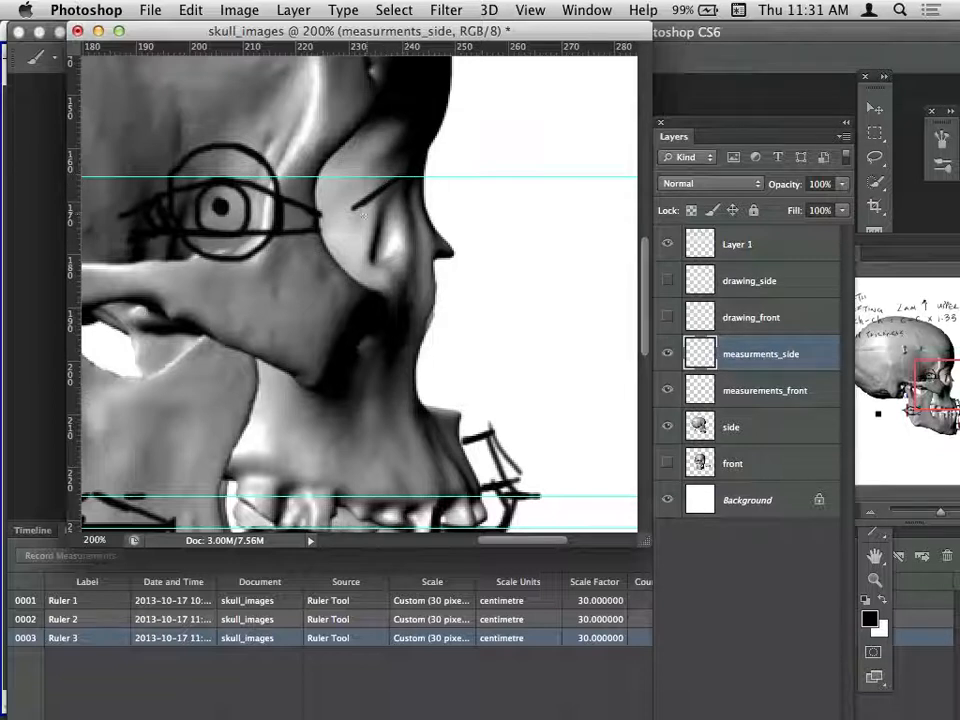
{"action": "left_click_drag", "start_coordinate": [353, 211], "coordinate": [413, 241]}
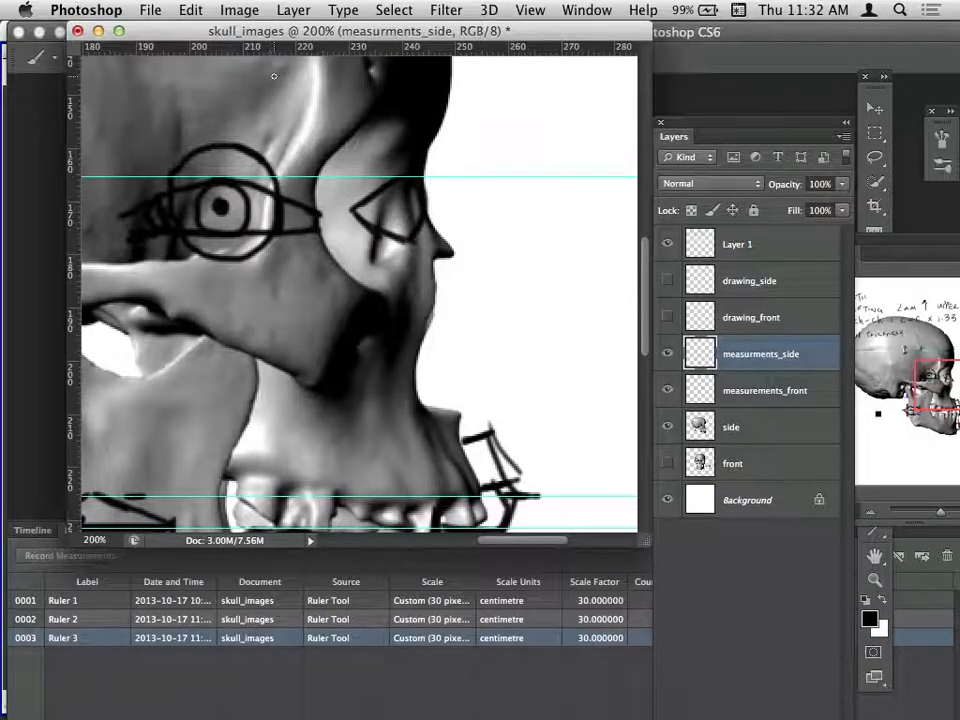
{"action": "left_click_drag", "start_coordinate": [274, 54], "coordinate": [279, 238]}
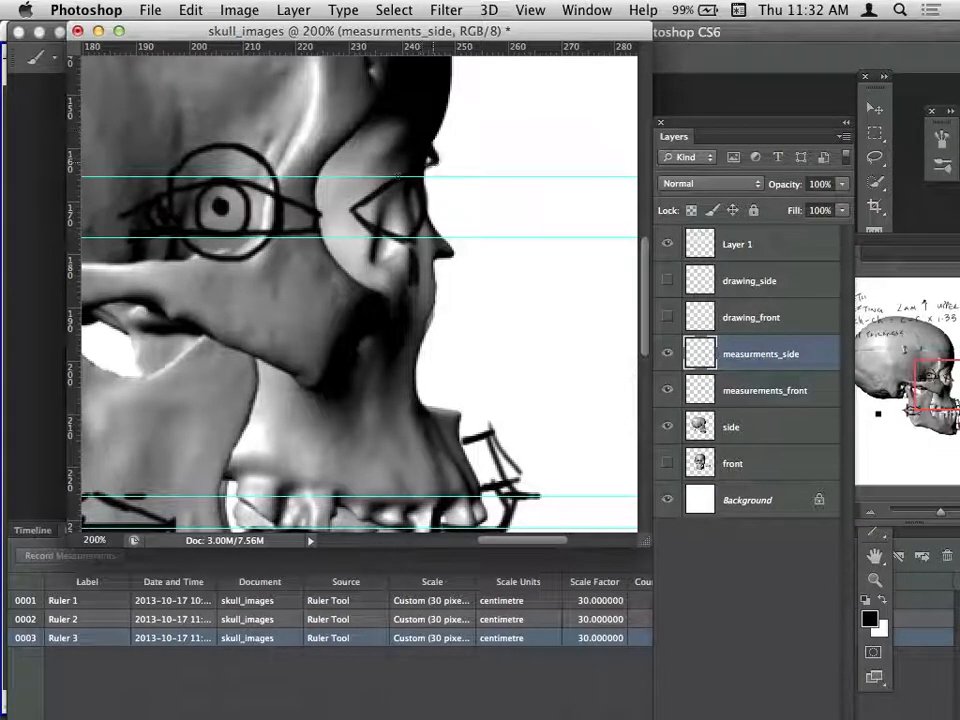
{"action": "left_click", "coordinate": [668, 427]}
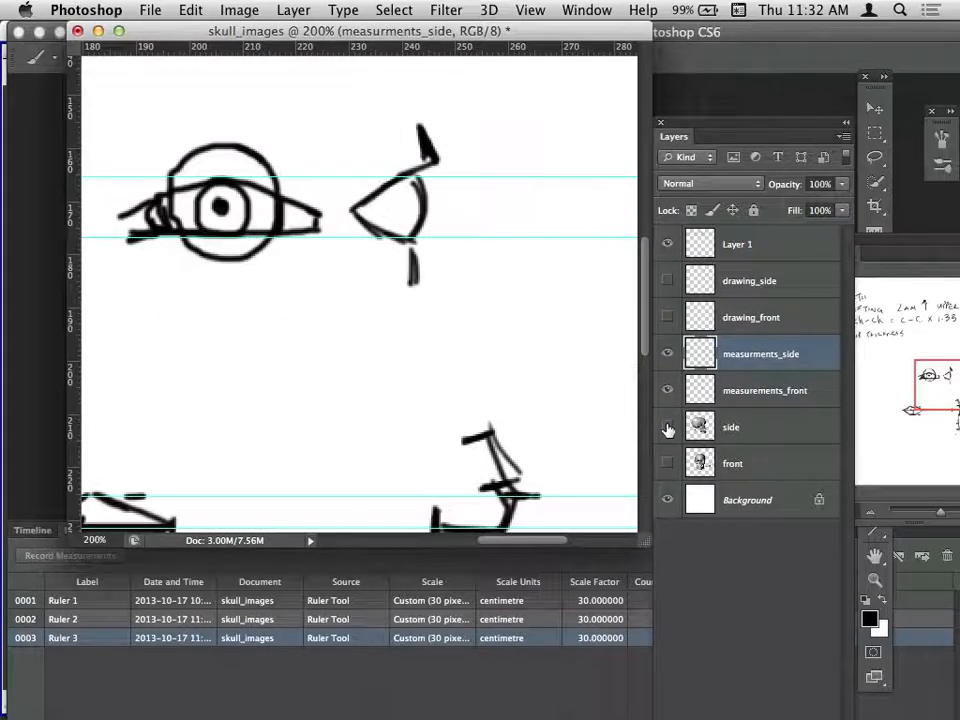
{"action": "left_click", "coordinate": [668, 427]}
{"action": "left_click", "coordinate": [668, 427]}
{"action": "left_click", "coordinate": [668, 427]}
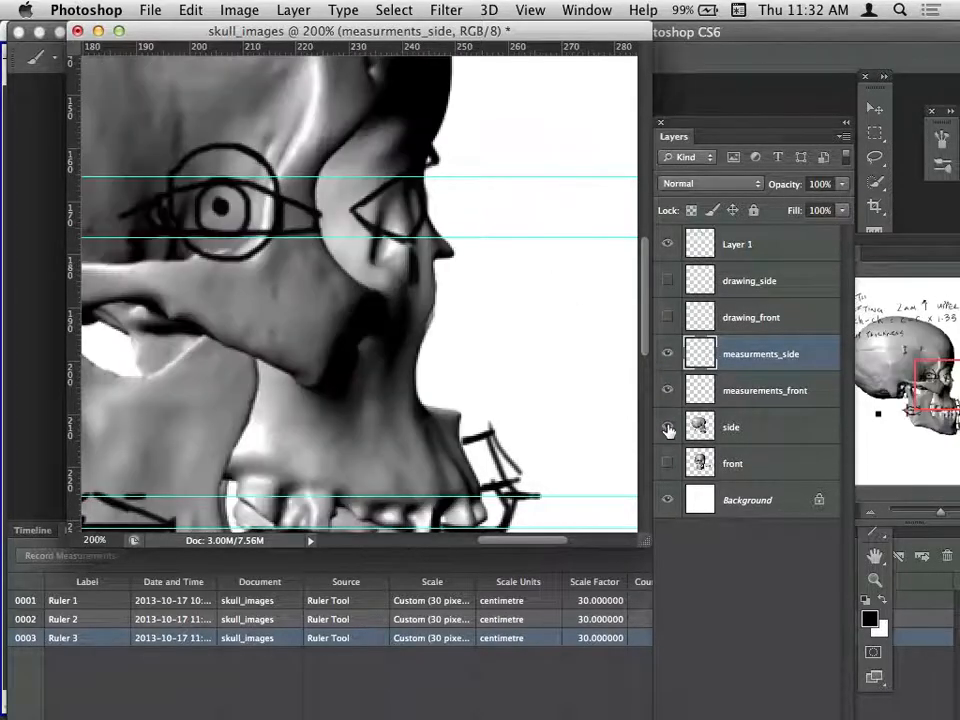
Step: Set the side layer's opacity to 62% and undo the stroke made on it beside the nasal bone
{"action": "left_click", "coordinate": [731, 426]}
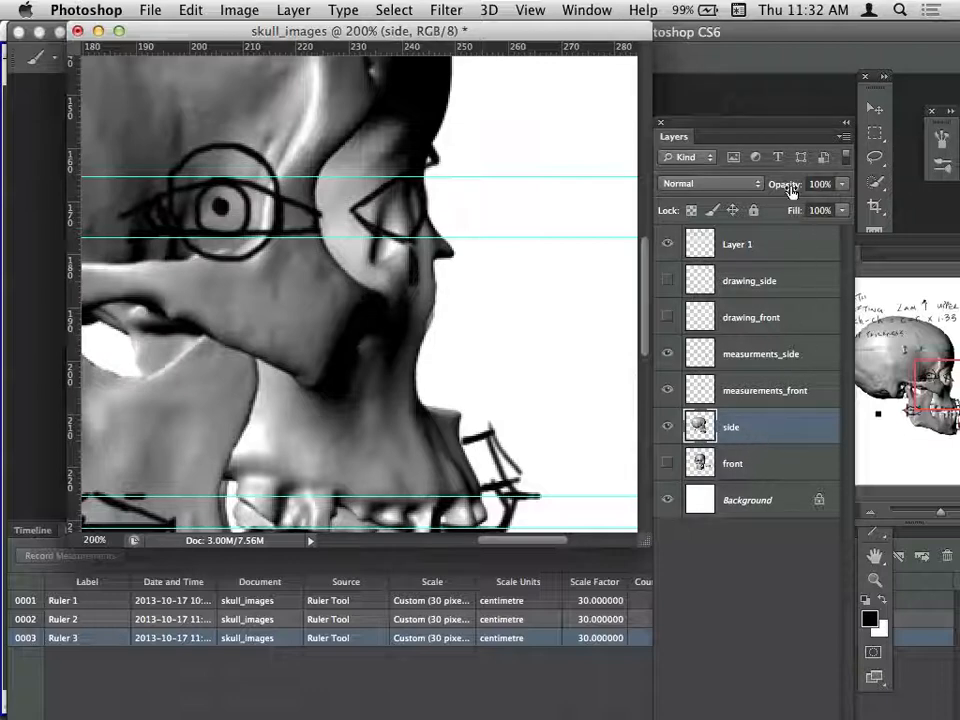
{"action": "left_click", "coordinate": [842, 184]}
{"action": "left_click_drag", "start_coordinate": [840, 207], "coordinate": [809, 207]}
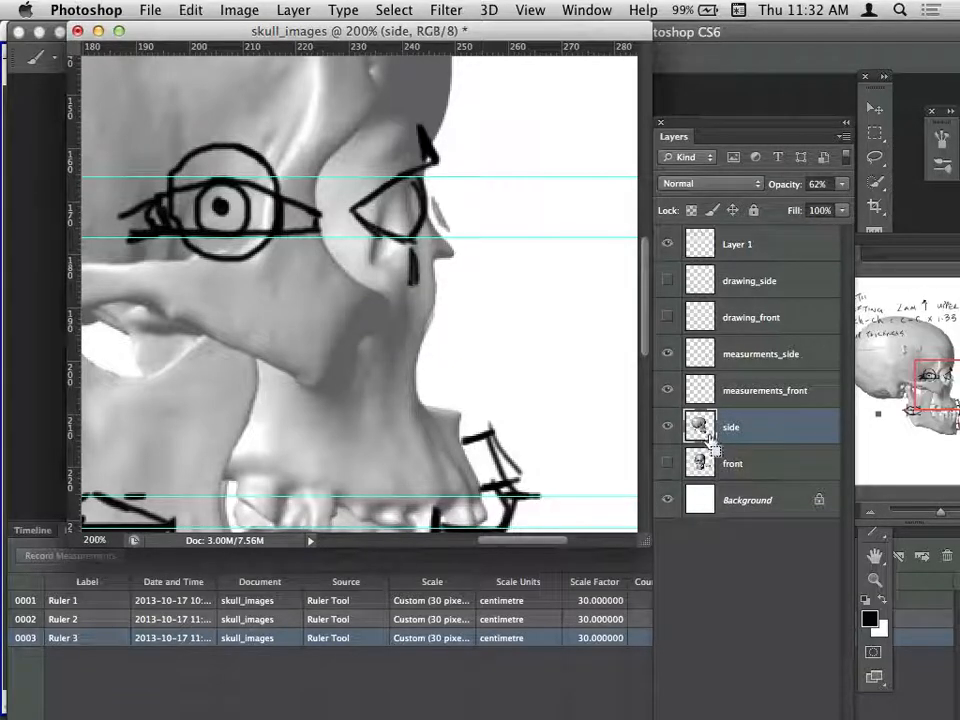
{"action": "key", "text": "super+z"}
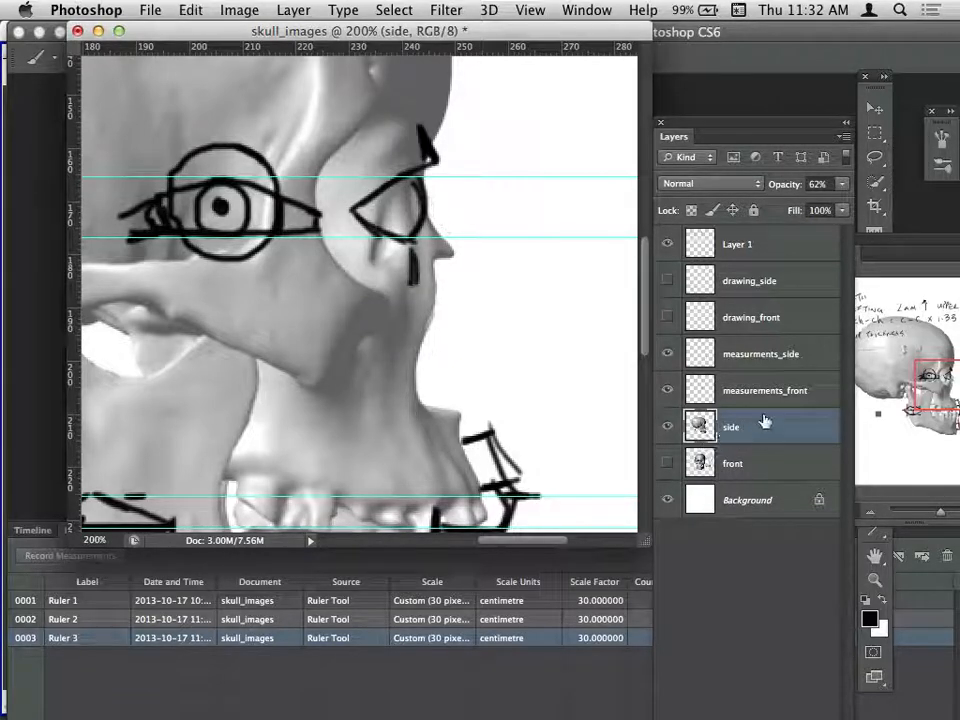
Step: Brush the tissue-depth marks and connecting profile line in front of the nasal bones on the measurments_side layer
{"action": "left_click", "coordinate": [766, 352]}
{"action": "left_click_drag", "start_coordinate": [438, 194], "coordinate": [461, 240]}
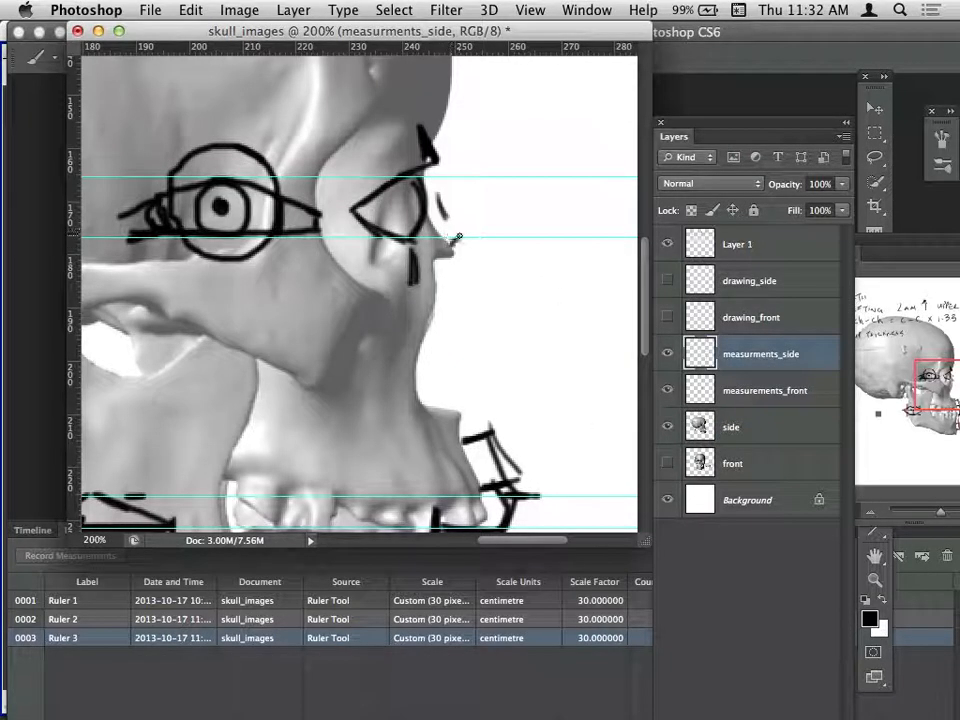
{"action": "mouse_move", "coordinate": [435, 174]}
{"action": "left_mouse_down"}
{"action": "mouse_move", "coordinate": [440, 166]}
{"action": "mouse_move", "coordinate": [468, 242]}
{"action": "left_mouse_up"}
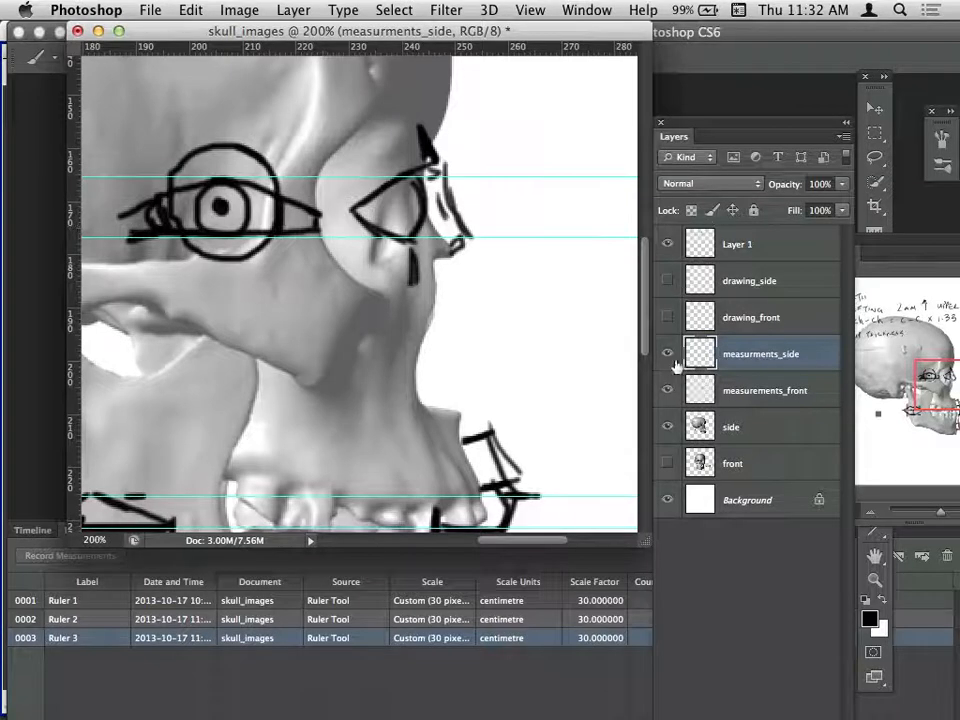
Step: Hide the measurments_side, measurements_front and side layers, fit the whole page at 50% zoom and make Layer 1 active
{"action": "left_click_drag", "start_coordinate": [668, 355], "coordinate": [669, 427]}
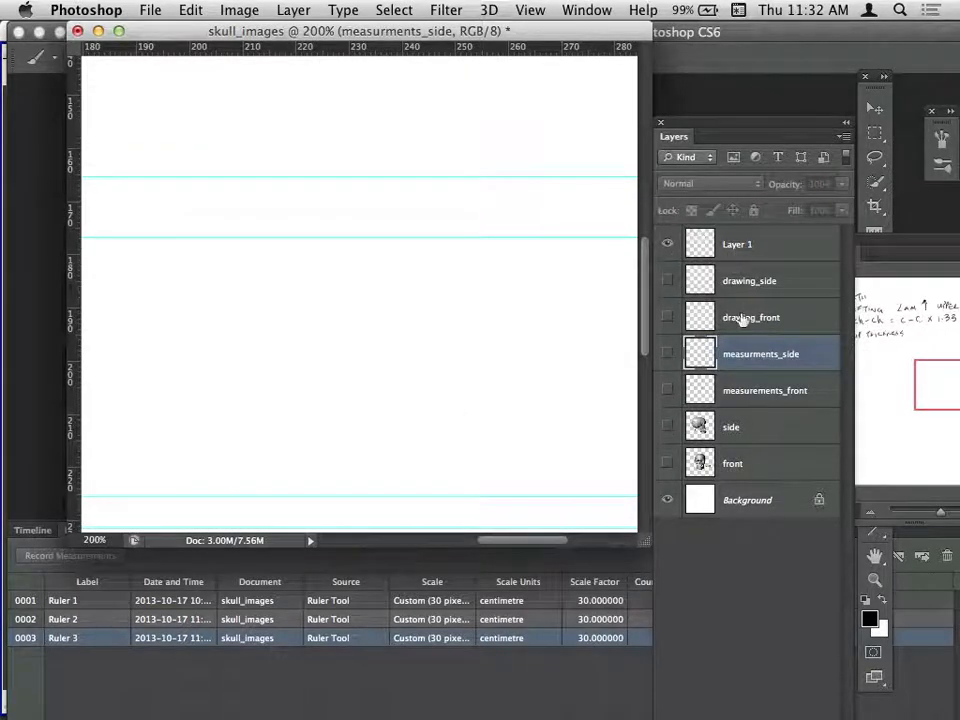
{"action": "left_click", "coordinate": [871, 512]}
{"action": "left_click", "coordinate": [871, 512]}
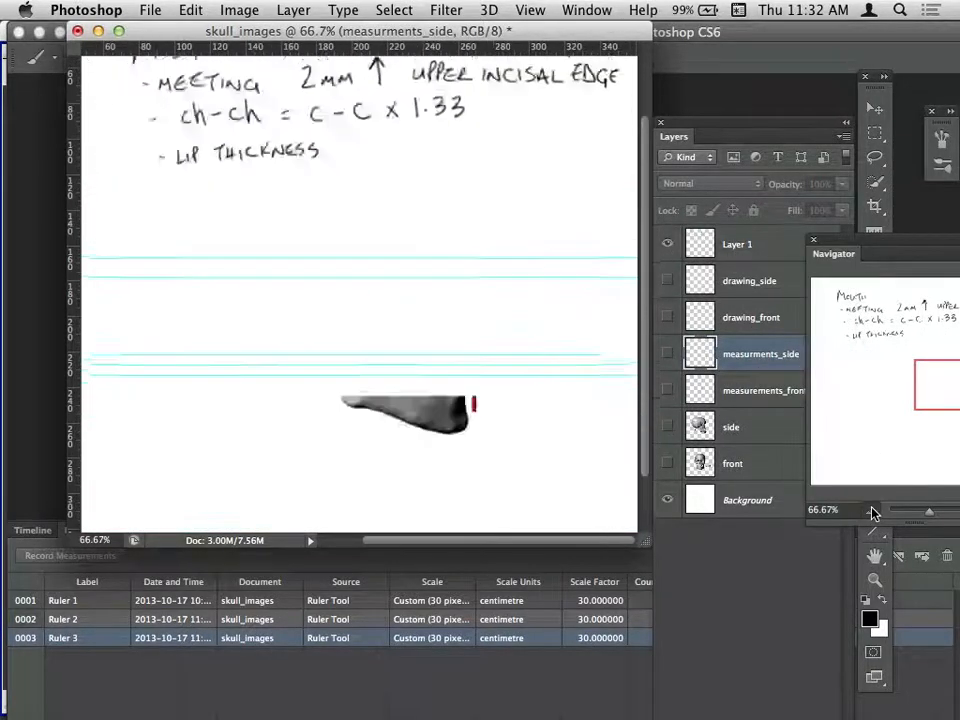
{"action": "left_click", "coordinate": [872, 512]}
{"action": "left_click", "coordinate": [872, 512]}
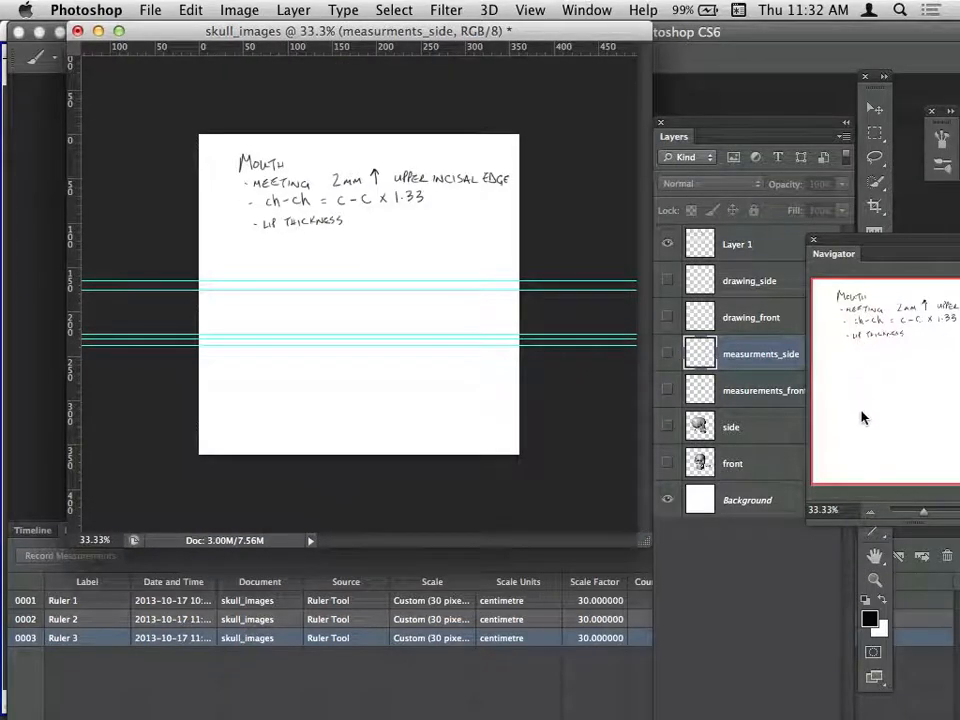
{"action": "left_click_drag", "start_coordinate": [890, 253], "coordinate": [782, 210]}
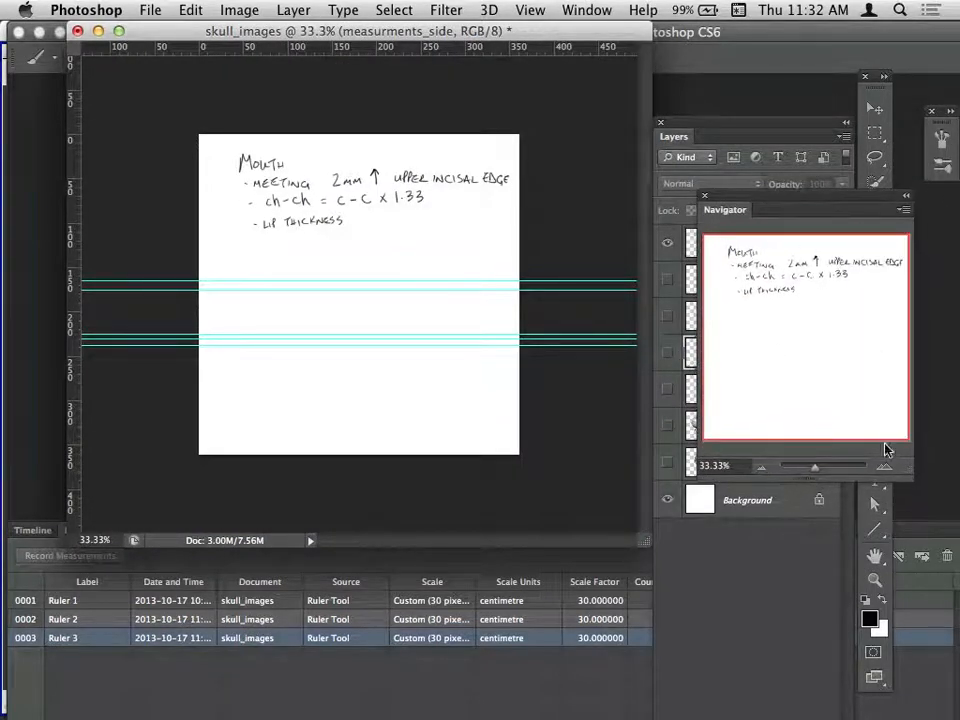
{"action": "left_click", "coordinate": [883, 466]}
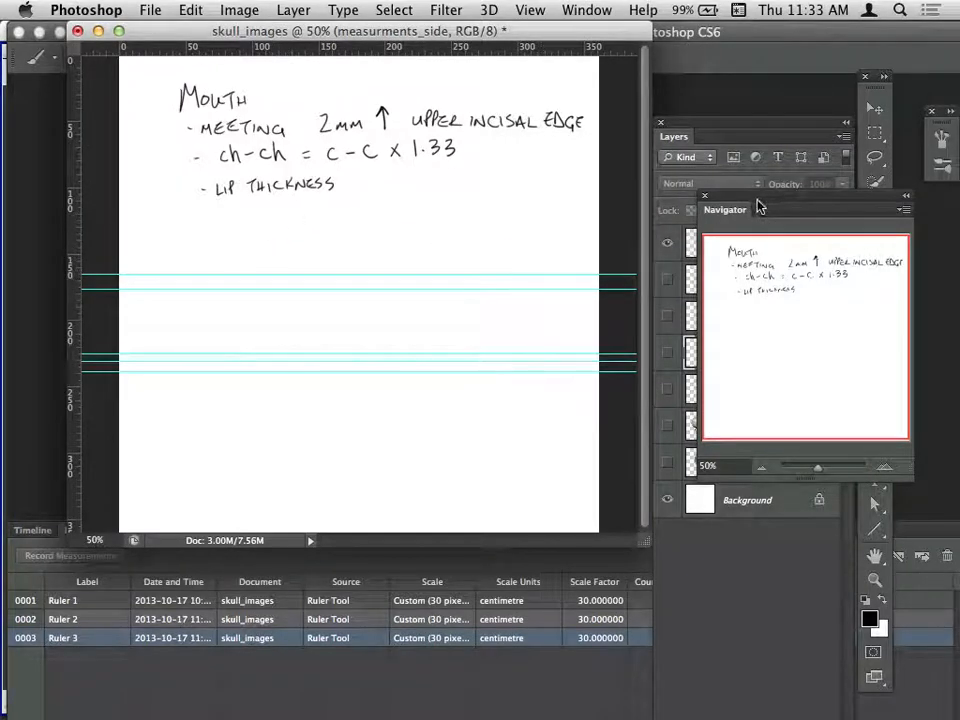
{"action": "left_click_drag", "start_coordinate": [758, 207], "coordinate": [913, 233]}
{"action": "left_click", "coordinate": [737, 244]}
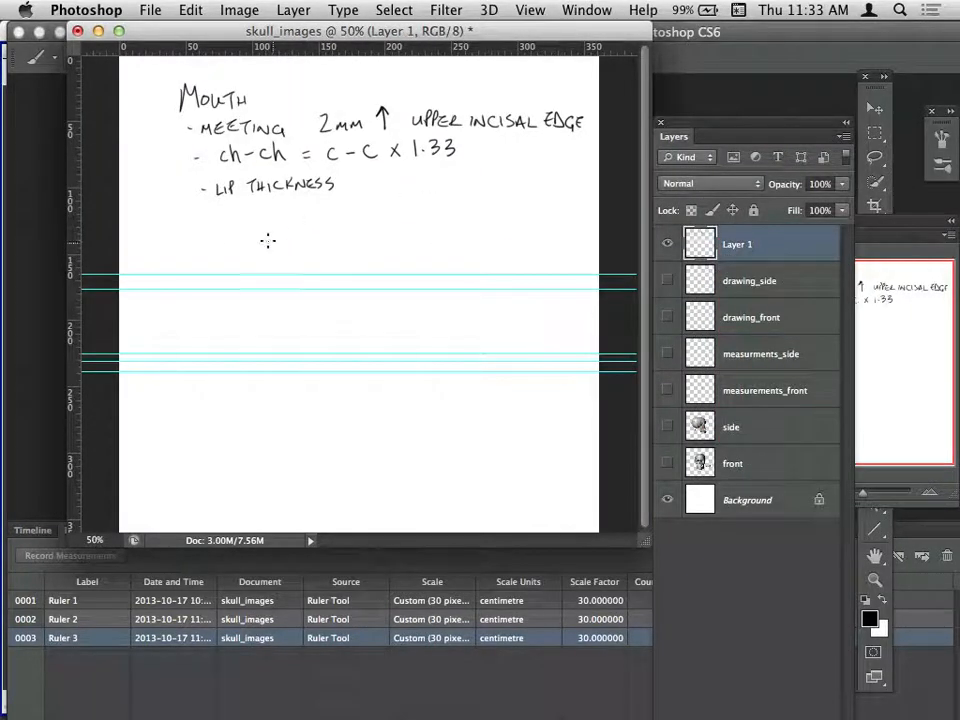
Step: Hide the guides and handwrite the heading "EYES" with the notes "L & S OF CENTRE" and "24 mm dia" below the mouth notes
{"action": "key", "text": "super+semicolon"}
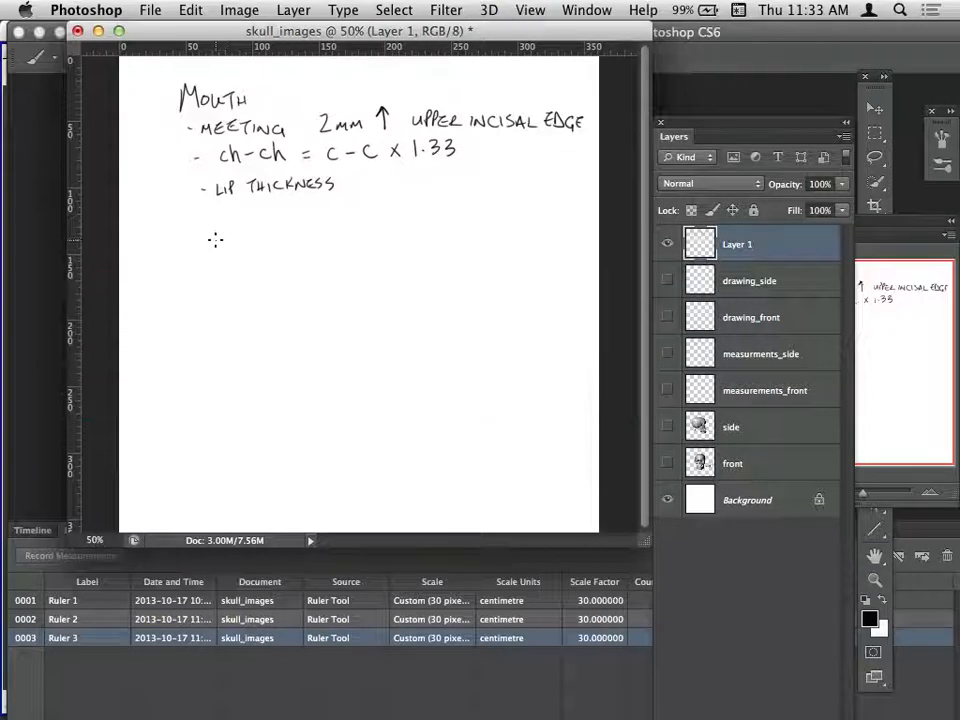
{"action": "mouse_move", "coordinate": [193, 236]}
{"action": "left_mouse_down"}
{"action": "mouse_move", "coordinate": [237, 234]}
{"action": "mouse_move", "coordinate": [233, 244]}
{"action": "left_mouse_up"}
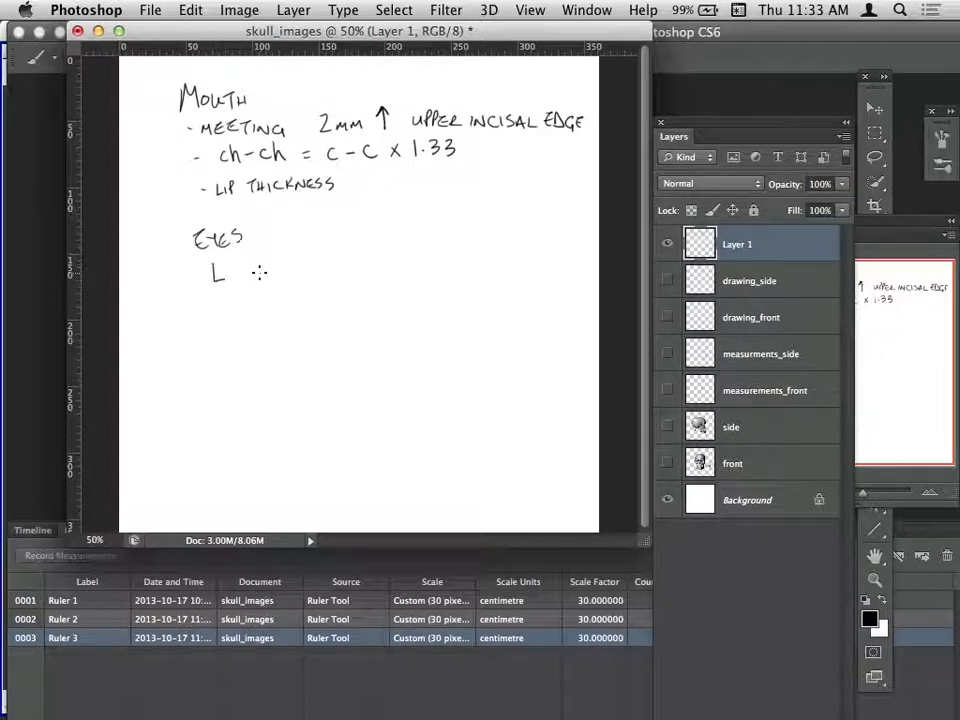
{"action": "mouse_move", "coordinate": [250, 267]}
{"action": "left_mouse_down"}
{"action": "mouse_move", "coordinate": [270, 277]}
{"action": "mouse_move", "coordinate": [336, 262]}
{"action": "mouse_move", "coordinate": [412, 268]}
{"action": "left_mouse_up"}
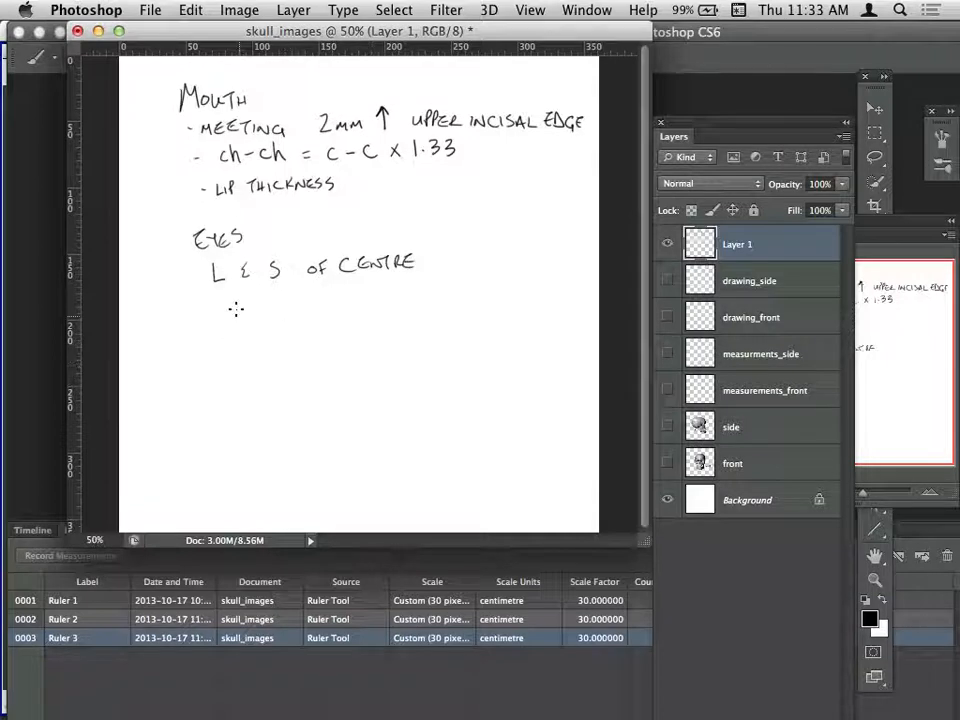
{"action": "mouse_move", "coordinate": [218, 298]}
{"action": "left_mouse_down"}
{"action": "mouse_move", "coordinate": [232, 316]}
{"action": "mouse_move", "coordinate": [248, 310]}
{"action": "mouse_move", "coordinate": [241, 318]}
{"action": "mouse_move", "coordinate": [326, 310]}
{"action": "left_mouse_up"}
{"action": "left_click_drag", "start_coordinate": [334, 298], "coordinate": [335, 310]}
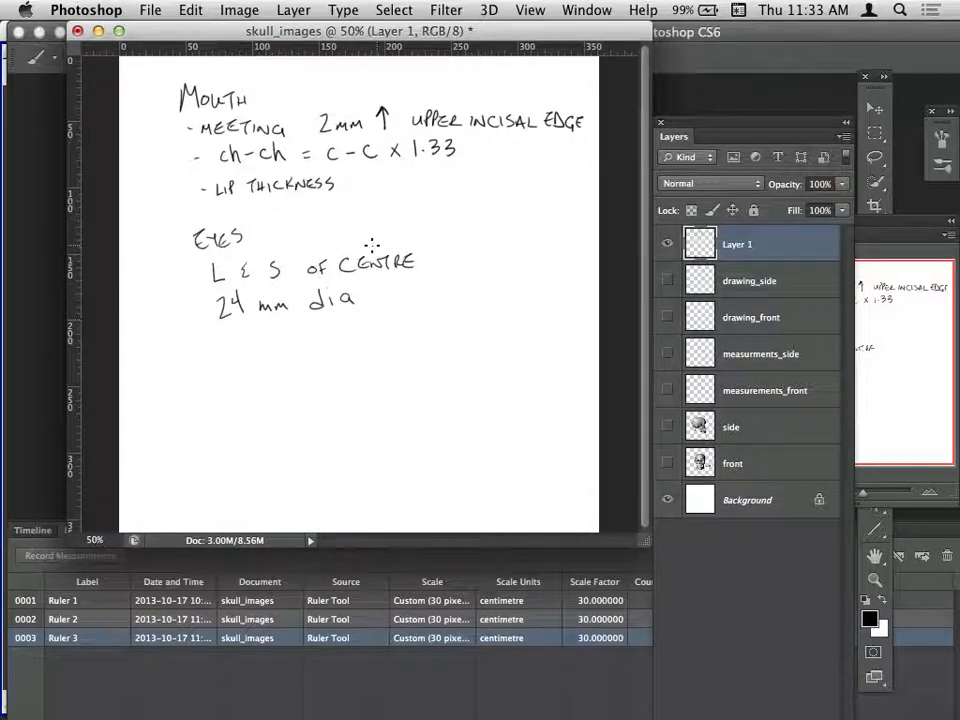
Step: Handwrite the note "SOR — IOR PASS BTWN CORNEA IRIS" beneath the eyeball diameter note
{"action": "left_click_drag", "start_coordinate": [240, 334], "coordinate": [260, 348]}
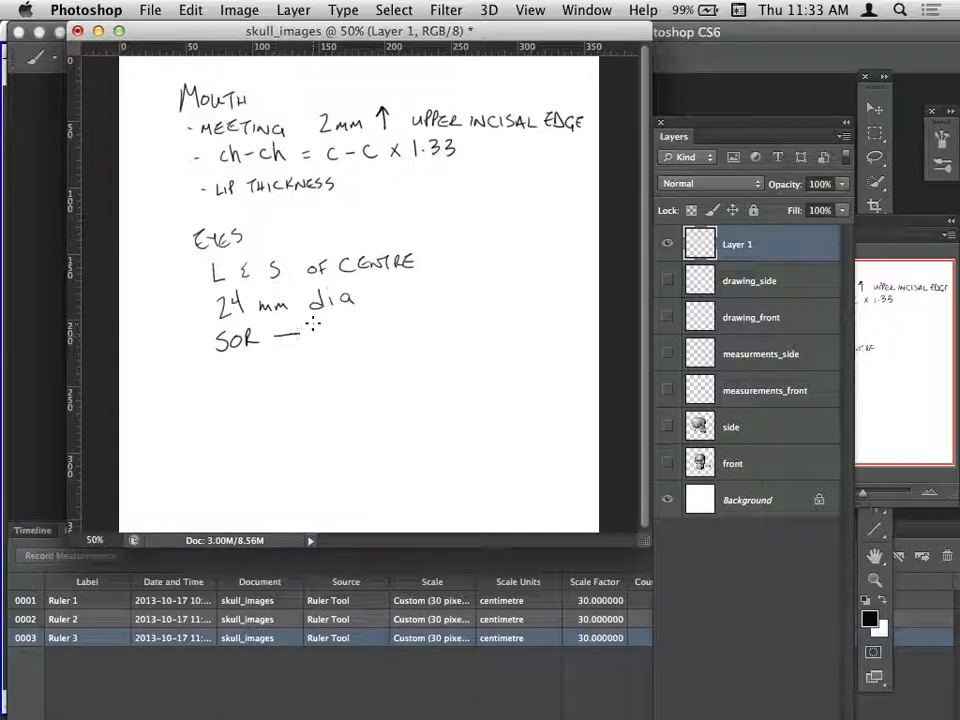
{"action": "left_click_drag", "start_coordinate": [331, 328], "coordinate": [340, 344]}
{"action": "left_click_drag", "start_coordinate": [341, 329], "coordinate": [354, 344]}
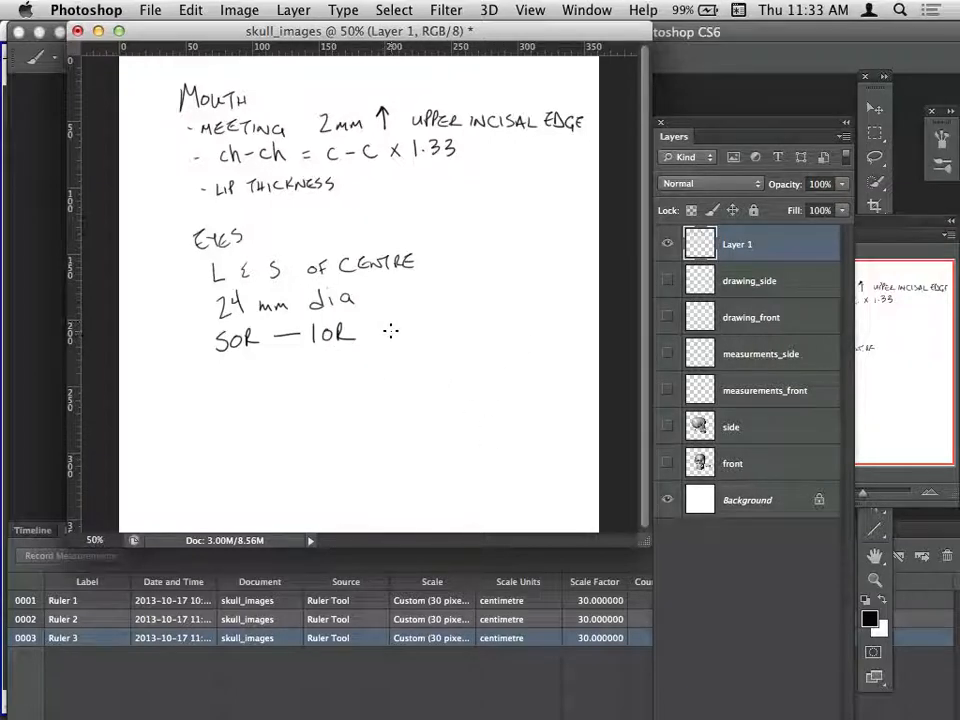
{"action": "mouse_move", "coordinate": [379, 326]}
{"action": "left_mouse_down"}
{"action": "mouse_move", "coordinate": [431, 329]}
{"action": "mouse_move", "coordinate": [435, 316]}
{"action": "mouse_move", "coordinate": [444, 333]}
{"action": "mouse_move", "coordinate": [487, 333]}
{"action": "left_mouse_up"}
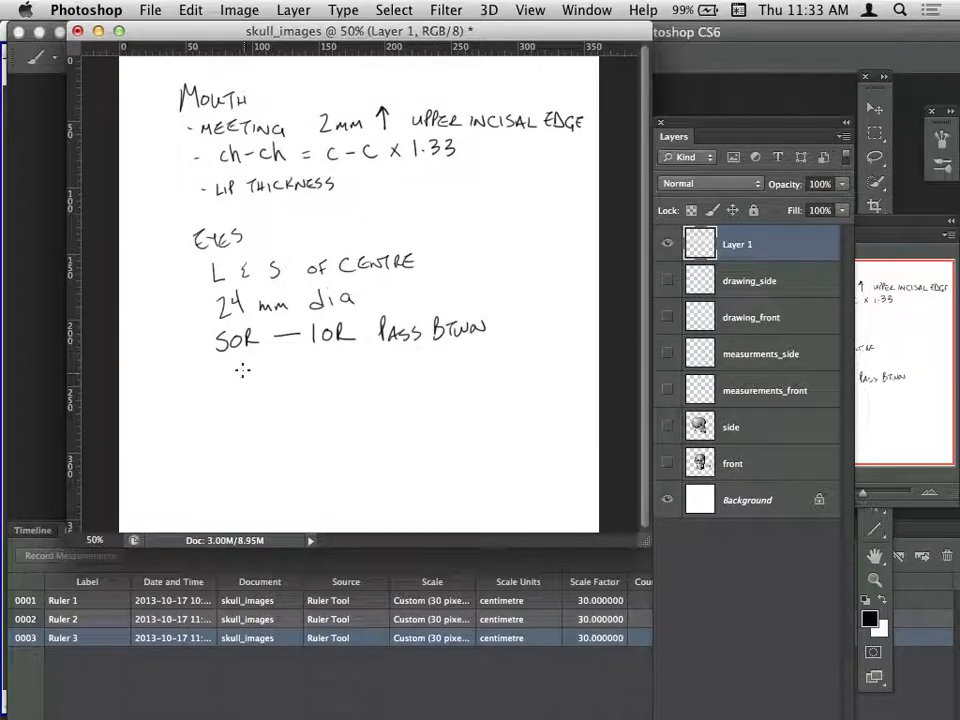
{"action": "mouse_move", "coordinate": [244, 364]}
{"action": "left_mouse_down"}
{"action": "mouse_move", "coordinate": [245, 377]}
{"action": "mouse_move", "coordinate": [292, 362]}
{"action": "mouse_move", "coordinate": [306, 374]}
{"action": "mouse_move", "coordinate": [372, 373]}
{"action": "left_mouse_up"}
{"action": "left_click_drag", "start_coordinate": [384, 362], "coordinate": [378, 373]}
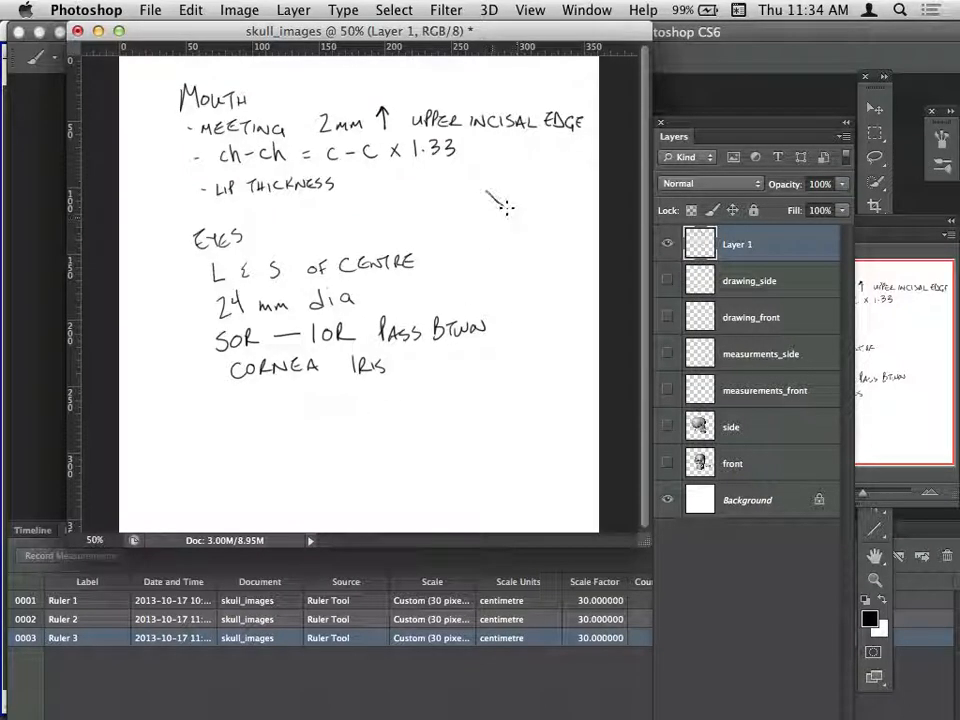
Step: Sketch a cornea profile diagram beside the eye notes, with arrows at both curve ends and near-vertical lines passing between cornea and iris
{"action": "left_click_drag", "start_coordinate": [507, 207], "coordinate": [522, 235]}
{"action": "left_click_drag", "start_coordinate": [503, 280], "coordinate": [487, 300]}
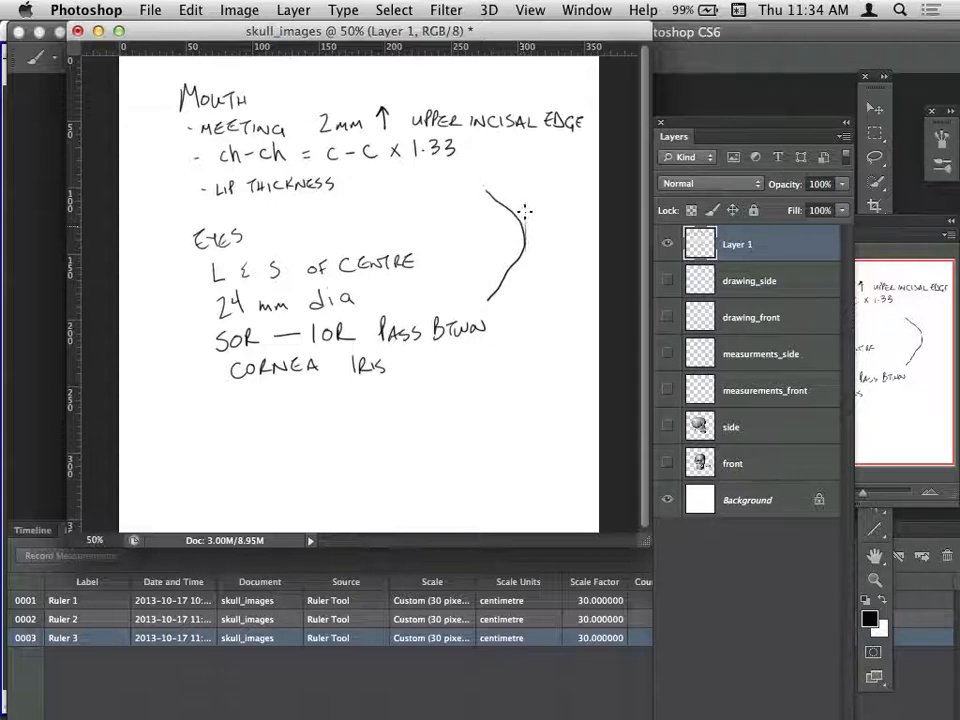
{"action": "left_click_drag", "start_coordinate": [524, 211], "coordinate": [527, 250]}
{"action": "left_click_drag", "start_coordinate": [504, 176], "coordinate": [495, 196]}
{"action": "left_click_drag", "start_coordinate": [514, 304], "coordinate": [512, 276]}
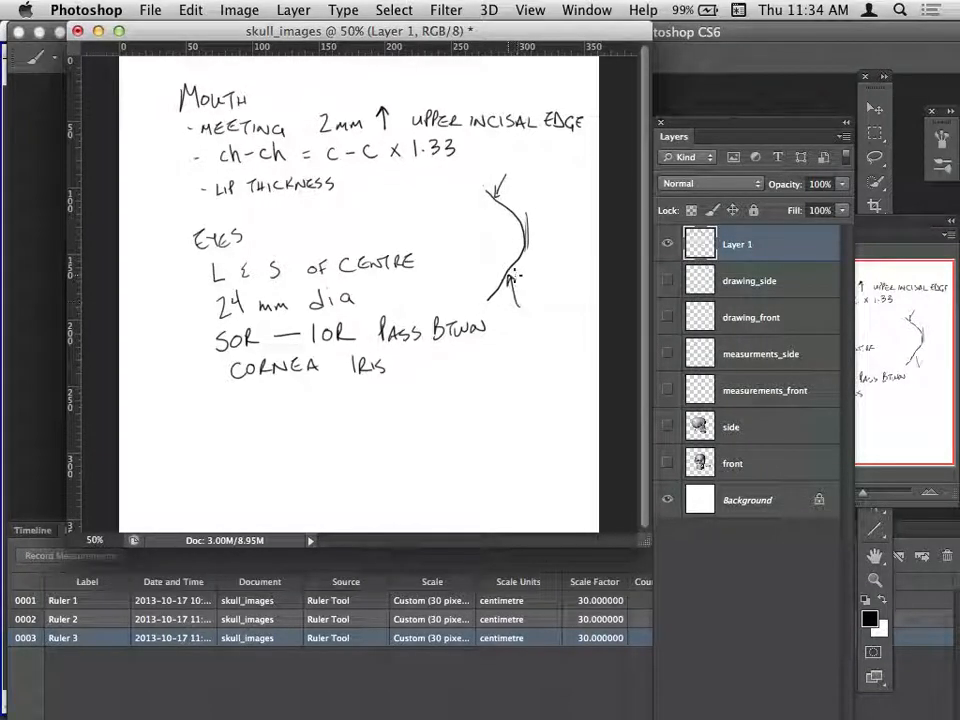
{"action": "left_click_drag", "start_coordinate": [501, 198], "coordinate": [503, 268]}
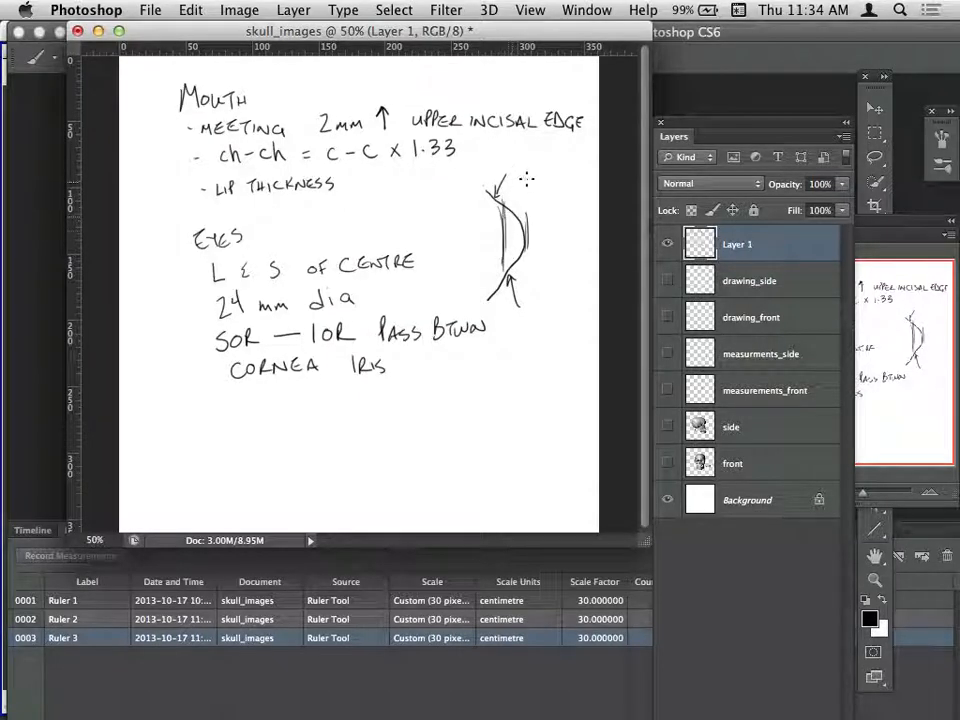
{"action": "left_click_drag", "start_coordinate": [520, 172], "coordinate": [510, 278]}
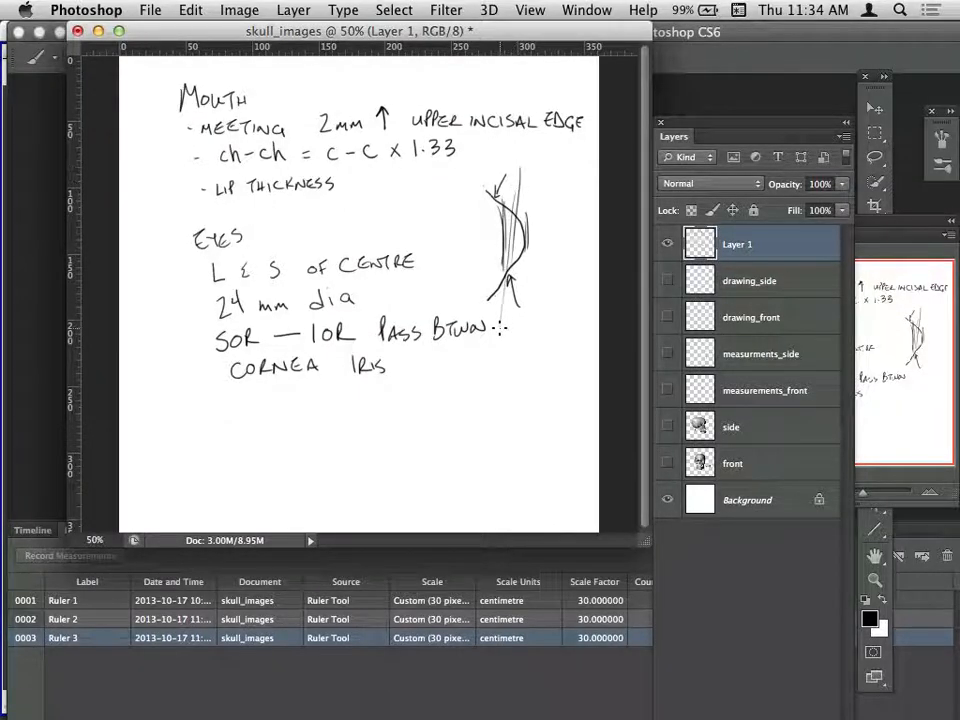
{"action": "left_click_drag", "start_coordinate": [517, 165], "coordinate": [507, 285]}
{"action": "left_click_drag", "start_coordinate": [521, 156], "coordinate": [505, 295]}
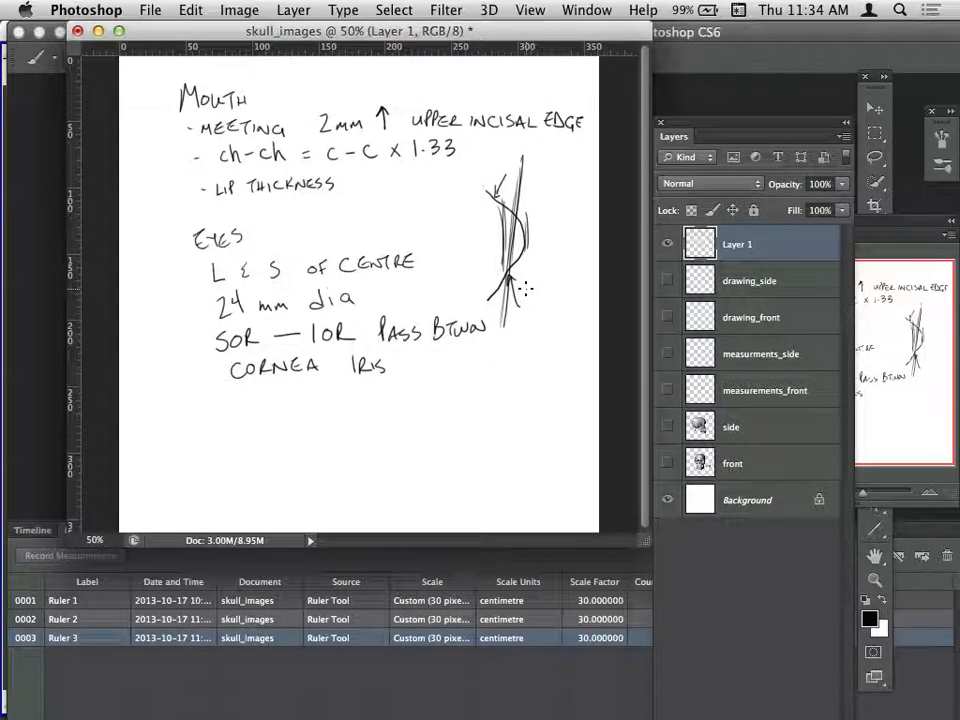
Step: Circle the EYES heading and handwrite "LATERERAL PALPEBRAL LIG MALAR TUBERCLE" and "MPL ANTERIOR LACRIMAL CREST" below the existing notes
{"action": "mouse_move", "coordinate": [243, 250]}
{"action": "left_mouse_down"}
{"action": "mouse_move", "coordinate": [189, 258]}
{"action": "mouse_move", "coordinate": [192, 223]}
{"action": "mouse_move", "coordinate": [240, 246]}
{"action": "left_mouse_up"}
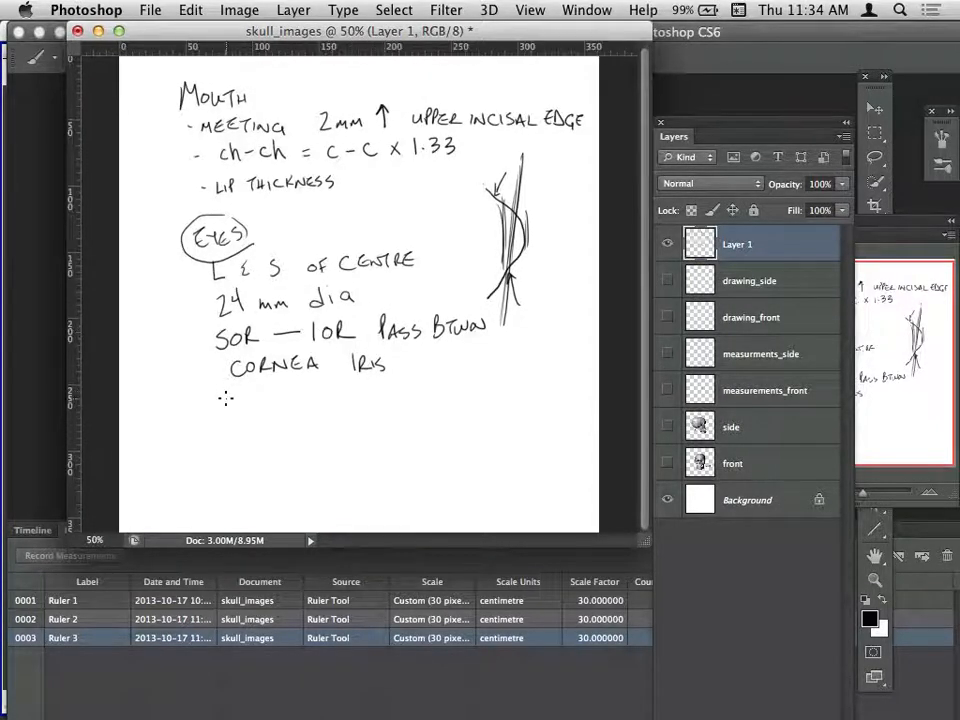
{"action": "mouse_move", "coordinate": [201, 388]}
{"action": "left_mouse_down"}
{"action": "mouse_move", "coordinate": [211, 404]}
{"action": "mouse_move", "coordinate": [246, 393]}
{"action": "mouse_move", "coordinate": [305, 403]}
{"action": "mouse_move", "coordinate": [352, 392]}
{"action": "mouse_move", "coordinate": [496, 391]}
{"action": "left_mouse_up"}
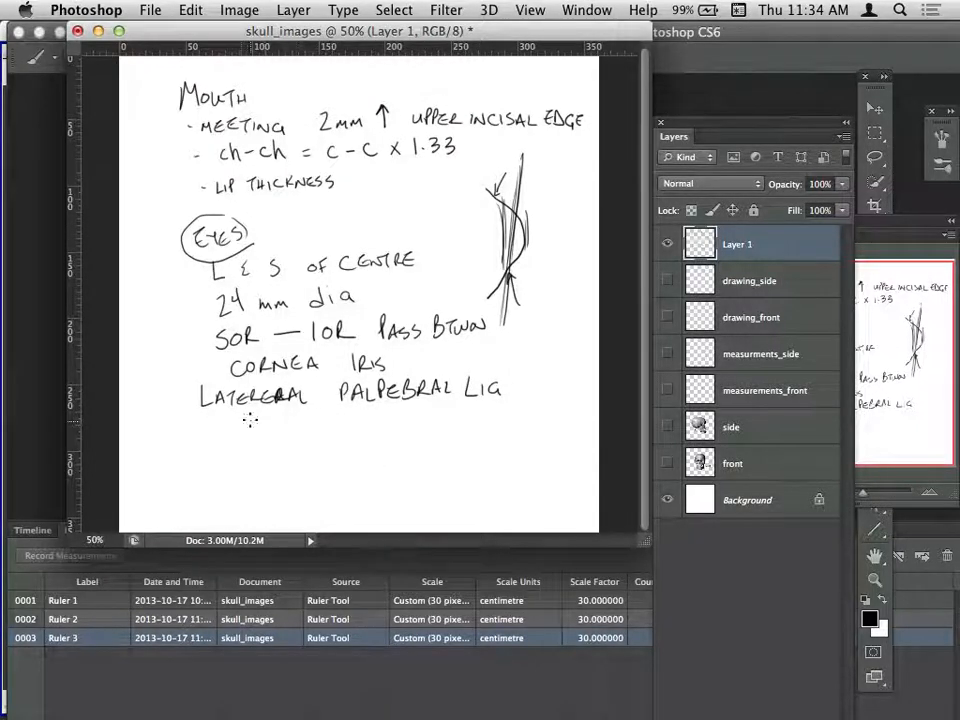
{"action": "mouse_move", "coordinate": [262, 428]}
{"action": "left_mouse_down"}
{"action": "mouse_move", "coordinate": [319, 408]}
{"action": "mouse_move", "coordinate": [333, 418]}
{"action": "mouse_move", "coordinate": [392, 410]}
{"action": "mouse_move", "coordinate": [388, 426]}
{"action": "mouse_move", "coordinate": [401, 415]}
{"action": "mouse_move", "coordinate": [459, 410]}
{"action": "left_mouse_up"}
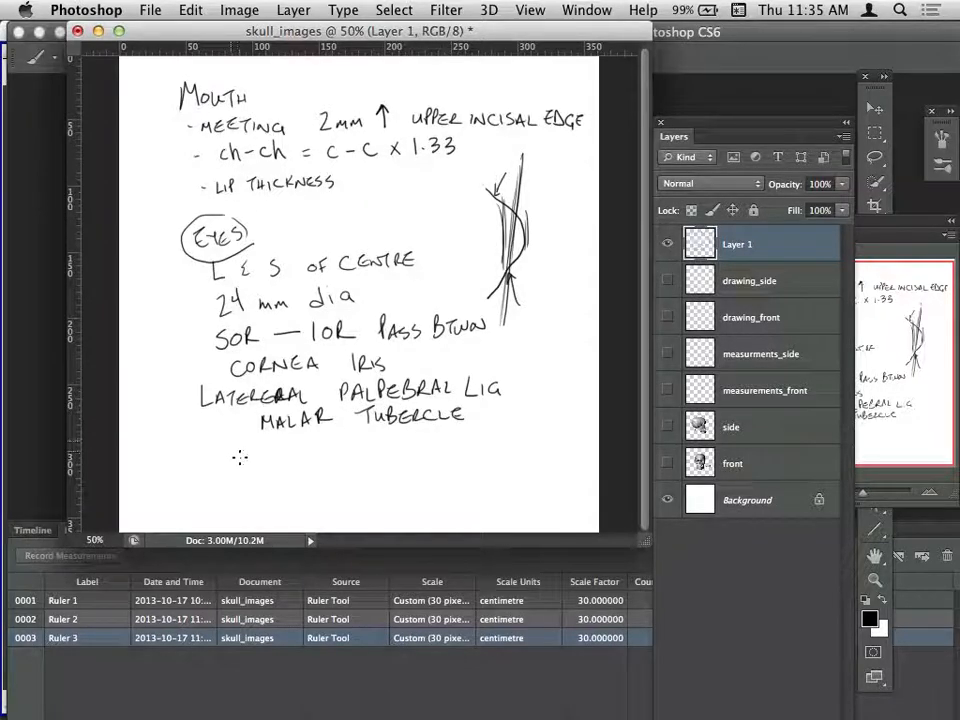
{"action": "mouse_move", "coordinate": [234, 462]}
{"action": "left_mouse_down"}
{"action": "mouse_move", "coordinate": [226, 452]}
{"action": "mouse_move", "coordinate": [284, 452]}
{"action": "left_mouse_up"}
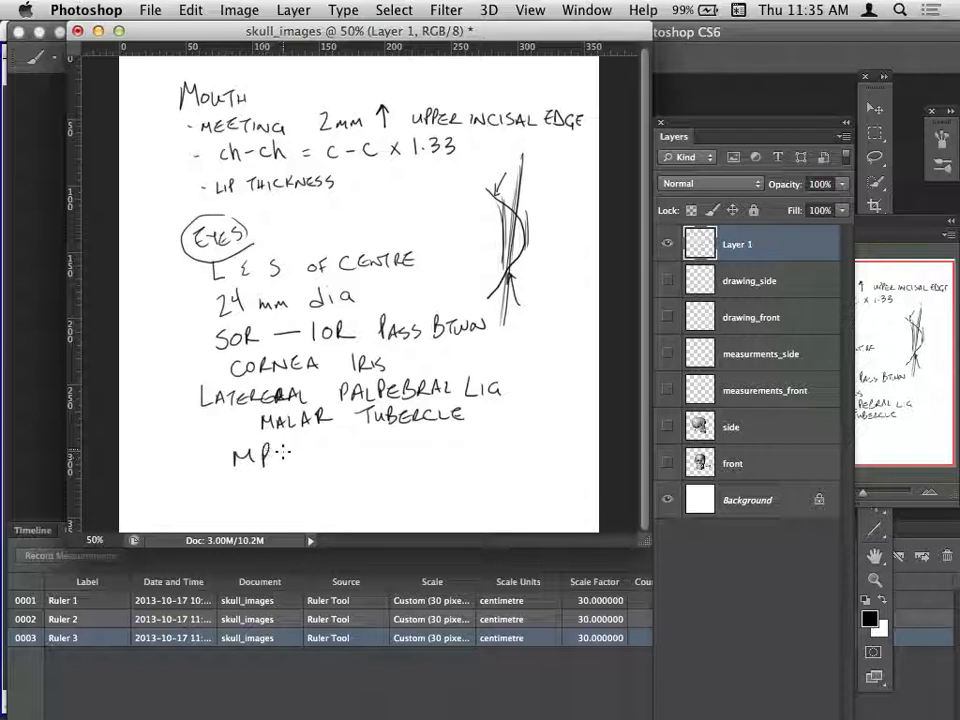
{"action": "left_click_drag", "start_coordinate": [240, 491], "coordinate": [279, 479]}
{"action": "mouse_move", "coordinate": [272, 479]}
{"action": "left_mouse_down"}
{"action": "mouse_move", "coordinate": [272, 491]}
{"action": "mouse_move", "coordinate": [327, 476]}
{"action": "mouse_move", "coordinate": [341, 488]}
{"action": "mouse_move", "coordinate": [543, 463]}
{"action": "left_mouse_up"}
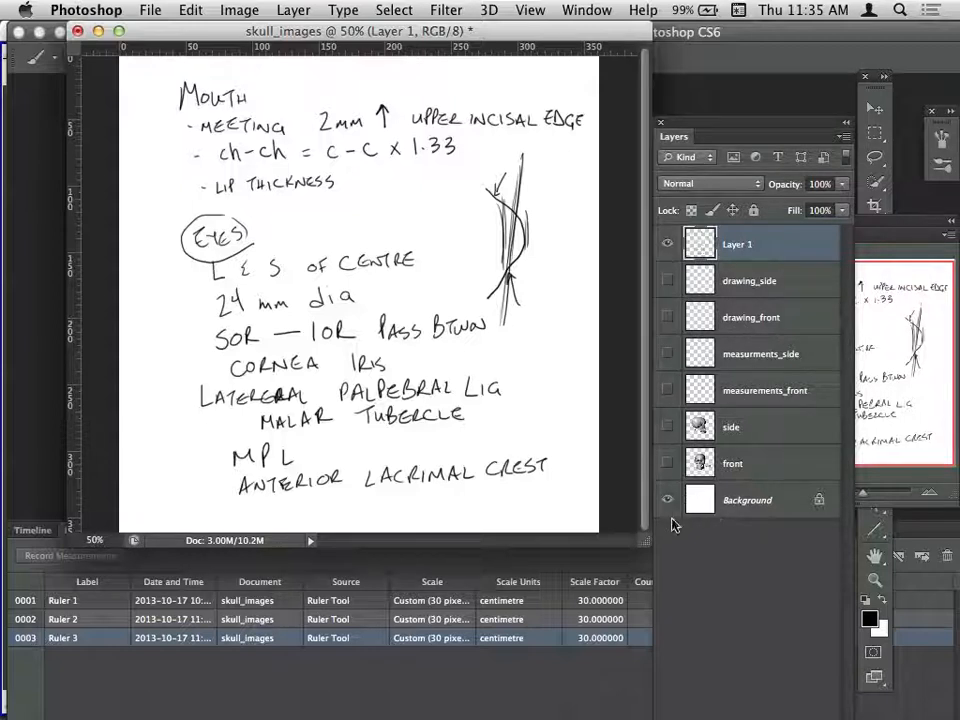
Step: Hide the Layer 1 notes, show the front and measurements_front layers, and make measurements_front active for close work on the orbits at 300%
{"action": "left_click", "coordinate": [667, 244]}
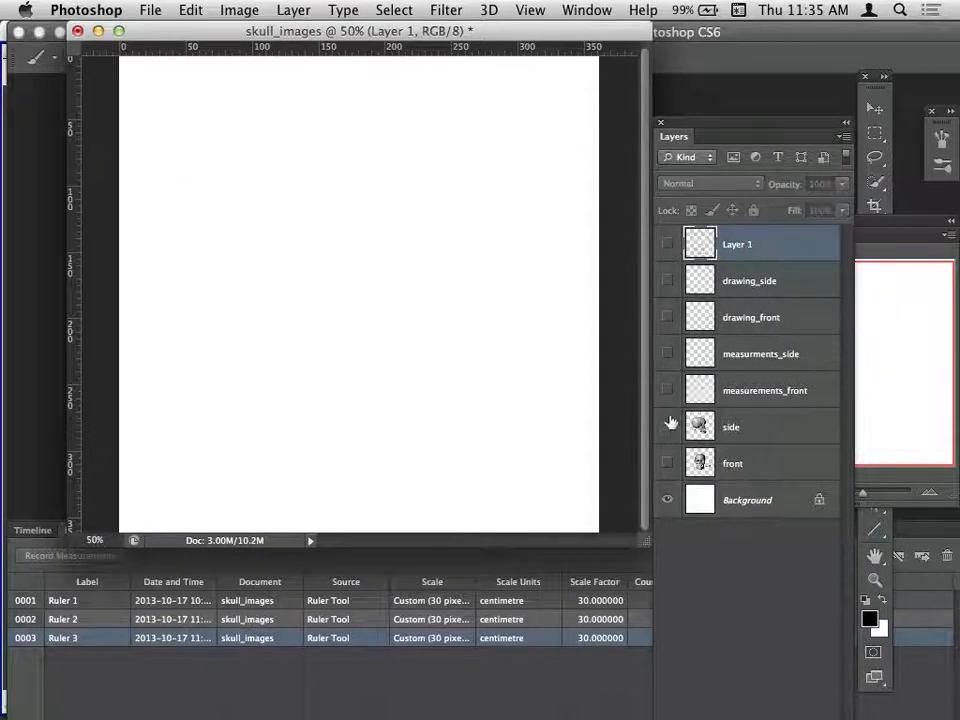
{"action": "left_click", "coordinate": [667, 463]}
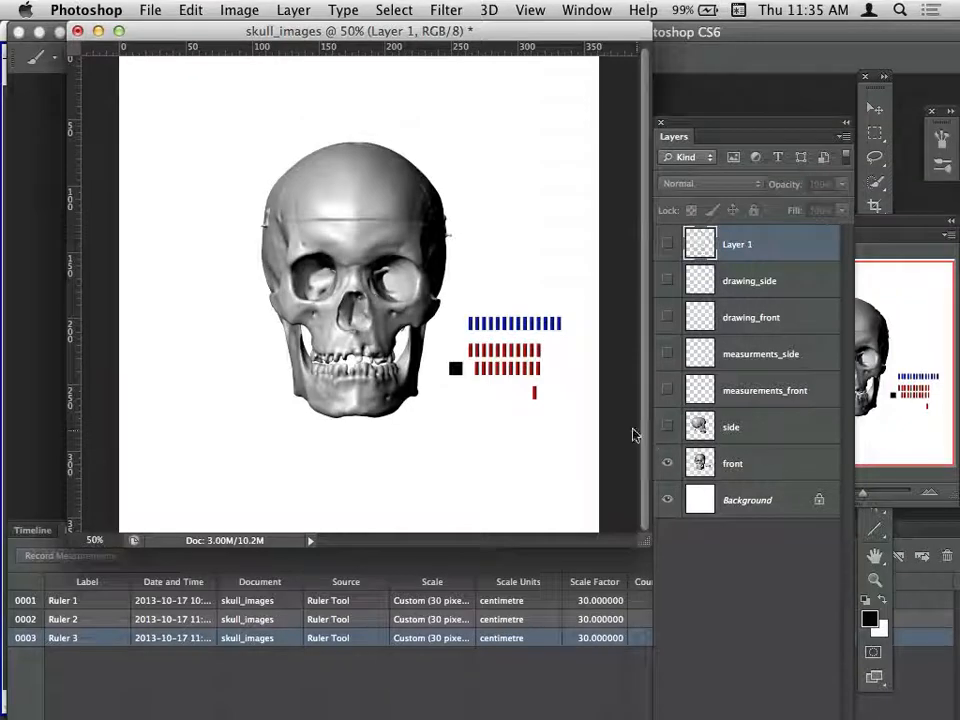
{"action": "left_click", "coordinate": [928, 491]}
{"action": "left_click", "coordinate": [928, 491]}
{"action": "left_click", "coordinate": [928, 491]}
{"action": "left_click", "coordinate": [928, 491]}
{"action": "left_click", "coordinate": [928, 491]}
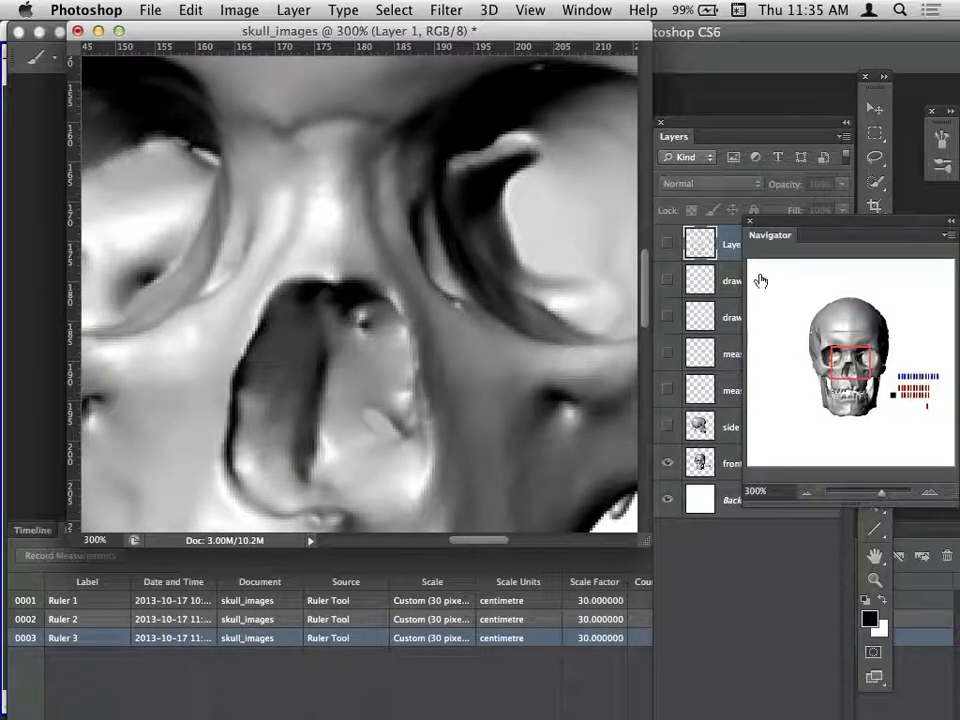
{"action": "left_click_drag", "start_coordinate": [787, 231], "coordinate": [900, 240]}
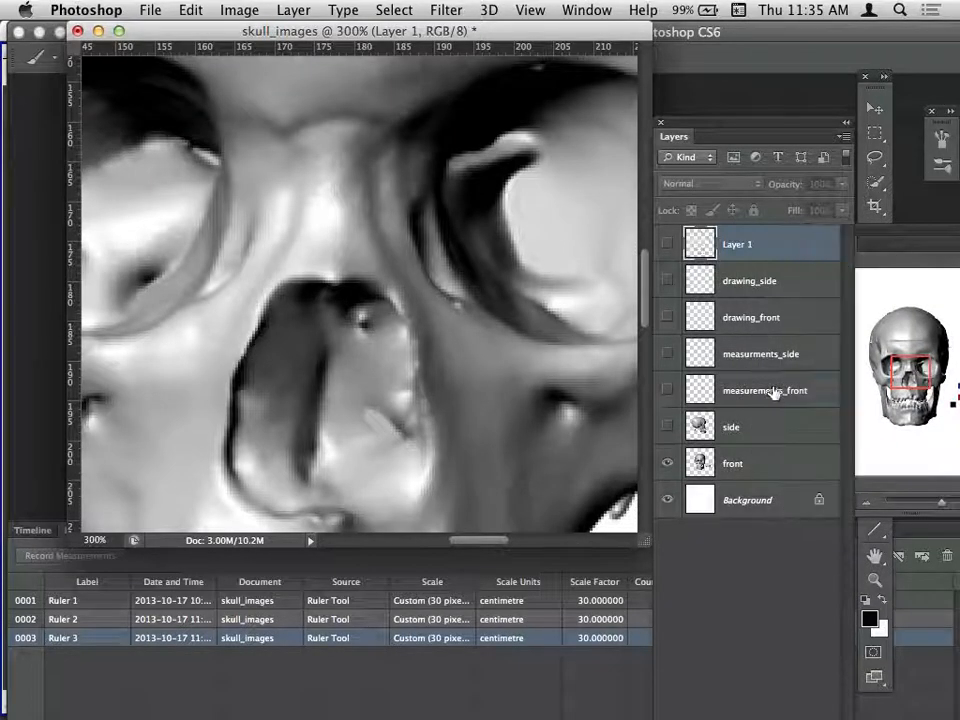
{"action": "left_click", "coordinate": [765, 390]}
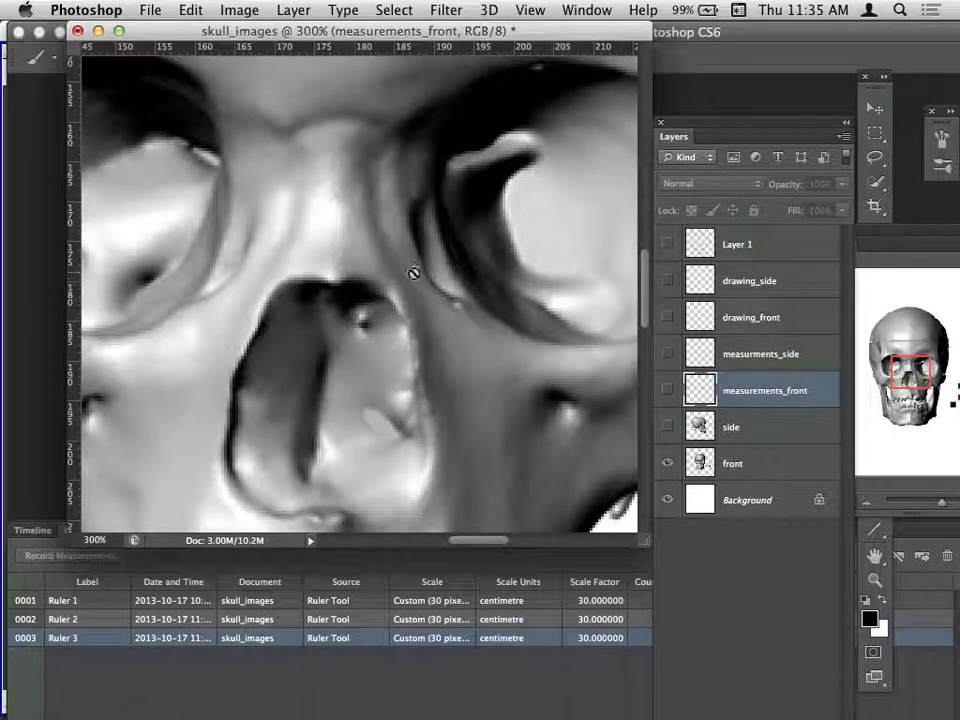
{"action": "left_click", "coordinate": [664, 390]}
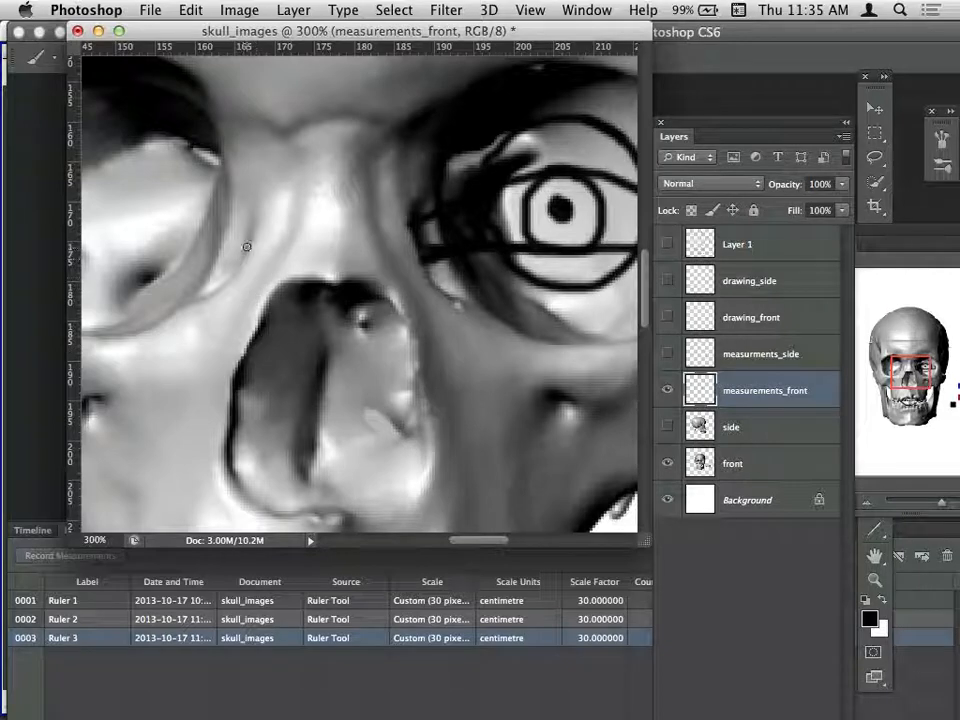
Step: Brush the lacrimal crest and malar tubercle marks on the skull's right orbit and draw the eyeball, iris, eyelid lines and inner corner
{"action": "mouse_move", "coordinate": [253, 209]}
{"action": "left_mouse_down"}
{"action": "mouse_move", "coordinate": [228, 288]}
{"action": "mouse_move", "coordinate": [315, 257]}
{"action": "mouse_move", "coordinate": [347, 257]}
{"action": "mouse_move", "coordinate": [337, 252]}
{"action": "mouse_move", "coordinate": [304, 268]}
{"action": "mouse_move", "coordinate": [453, 263]}
{"action": "left_mouse_up"}
{"action": "key", "text": "v"}
{"action": "key", "text": "super+z"}
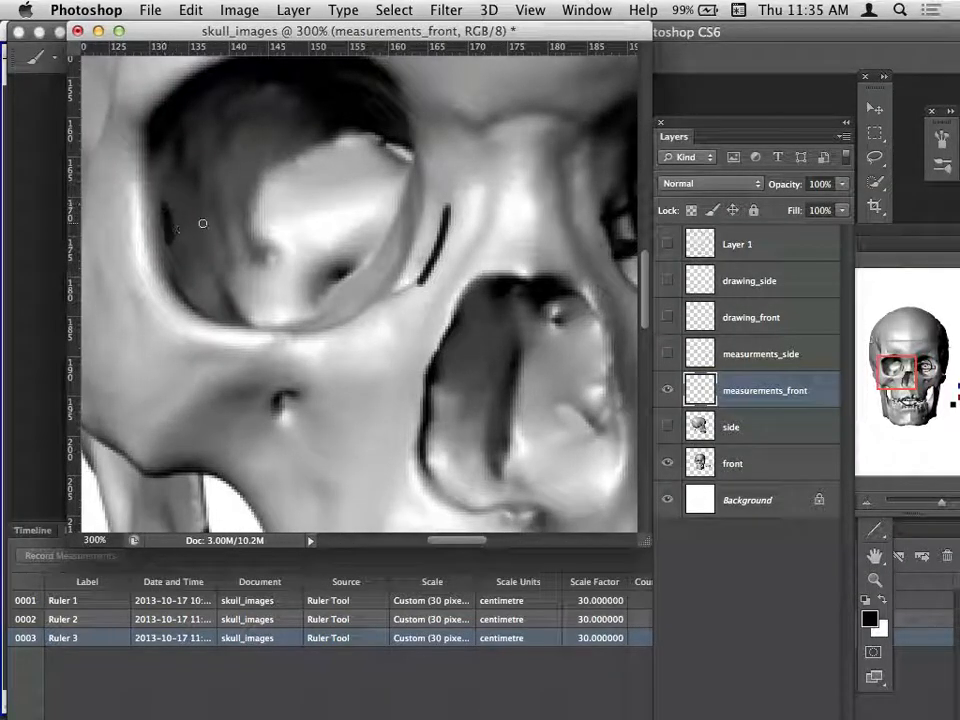
{"action": "mouse_move", "coordinate": [231, 163]}
{"action": "left_mouse_down"}
{"action": "mouse_move", "coordinate": [232, 253]}
{"action": "mouse_move", "coordinate": [336, 257]}
{"action": "mouse_move", "coordinate": [345, 149]}
{"action": "mouse_move", "coordinate": [229, 151]}
{"action": "mouse_move", "coordinate": [259, 281]}
{"action": "mouse_move", "coordinate": [284, 112]}
{"action": "mouse_move", "coordinate": [248, 246]}
{"action": "mouse_move", "coordinate": [364, 189]}
{"action": "mouse_move", "coordinate": [230, 197]}
{"action": "mouse_move", "coordinate": [303, 194]}
{"action": "mouse_move", "coordinate": [294, 232]}
{"action": "mouse_move", "coordinate": [268, 211]}
{"action": "mouse_move", "coordinate": [170, 210]}
{"action": "mouse_move", "coordinate": [198, 186]}
{"action": "mouse_move", "coordinate": [257, 166]}
{"action": "mouse_move", "coordinate": [319, 167]}
{"action": "mouse_move", "coordinate": [184, 203]}
{"action": "mouse_move", "coordinate": [296, 160]}
{"action": "mouse_move", "coordinate": [446, 213]}
{"action": "left_mouse_up"}
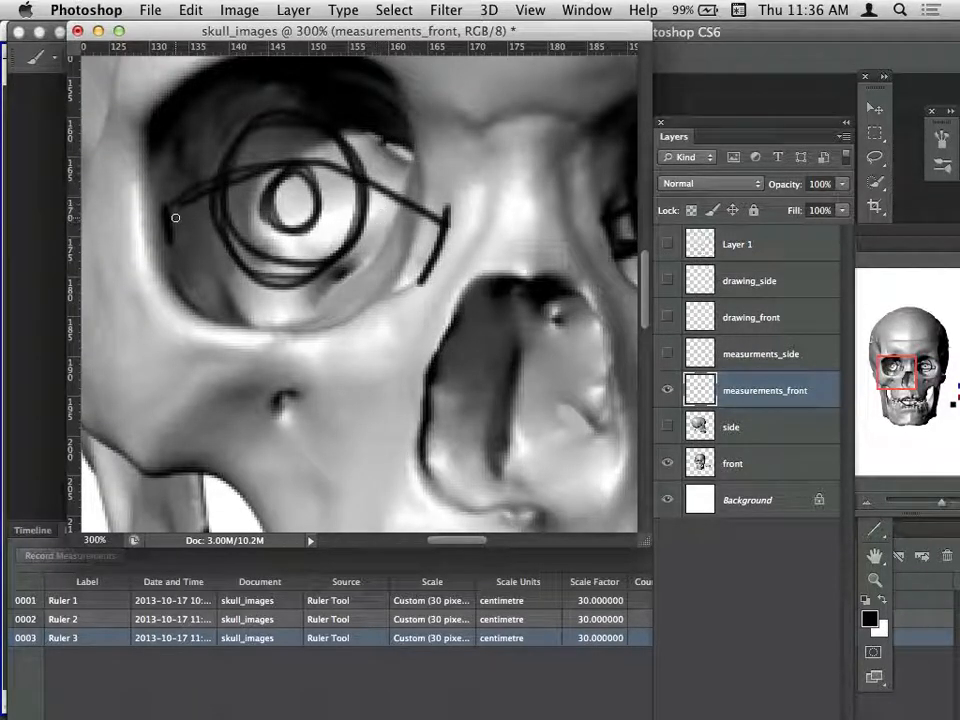
{"action": "mouse_move", "coordinate": [167, 212]}
{"action": "left_mouse_down"}
{"action": "mouse_move", "coordinate": [300, 230]}
{"action": "mouse_move", "coordinate": [276, 232]}
{"action": "mouse_move", "coordinate": [327, 224]}
{"action": "mouse_move", "coordinate": [446, 240]}
{"action": "left_mouse_up"}
{"action": "left_click_drag", "start_coordinate": [368, 184], "coordinate": [372, 228]}
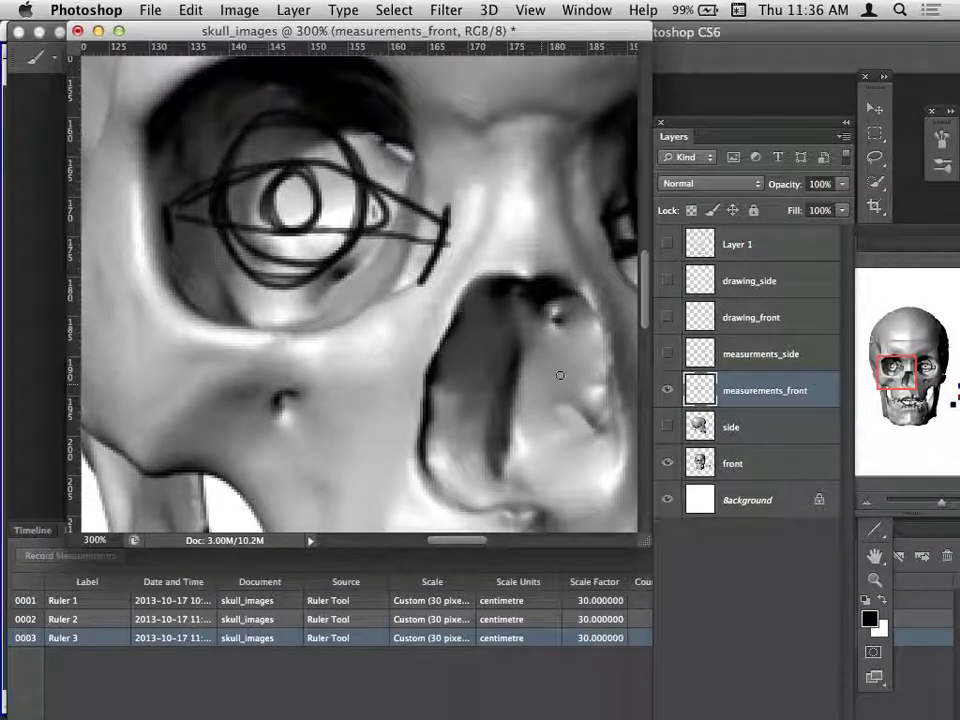
Step: Examine both eye drawings and the mouth together on the front skull at 100% zoom
{"action": "left_click_drag", "start_coordinate": [874, 242], "coordinate": [722, 192]}
{"action": "left_click", "coordinate": [771, 451]}
{"action": "left_click", "coordinate": [771, 453]}
{"action": "left_click", "coordinate": [771, 455]}
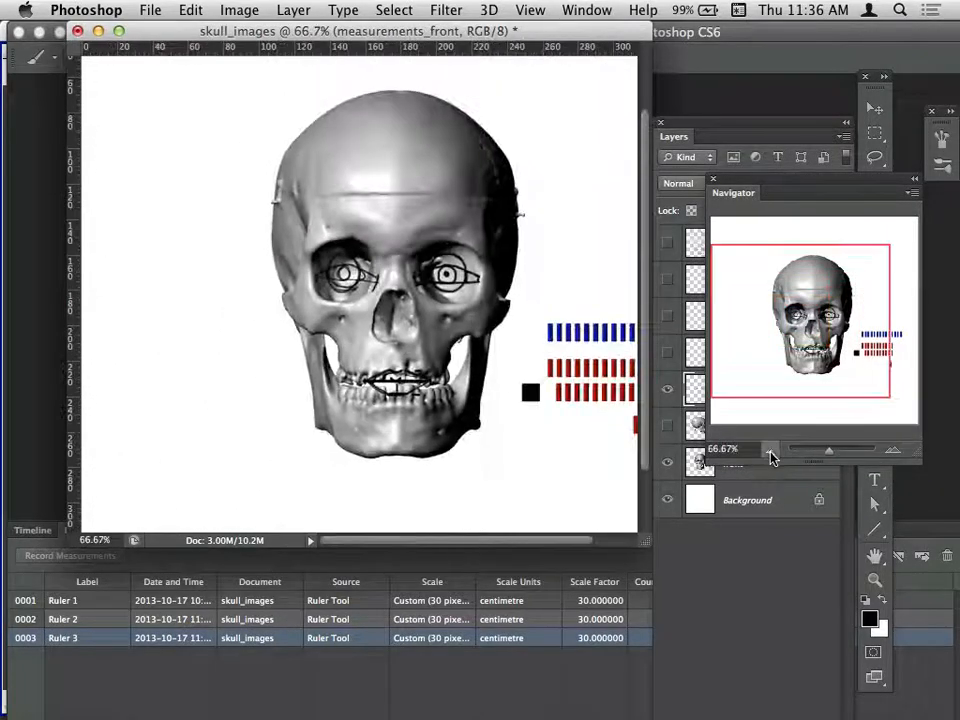
{"action": "left_click", "coordinate": [891, 451]}
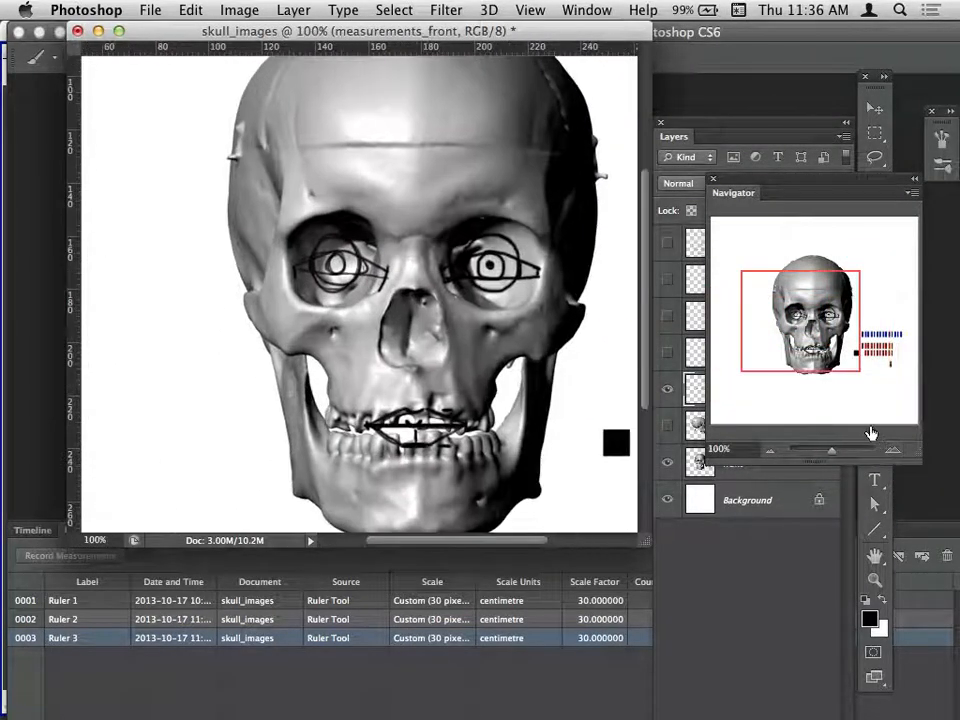
{"action": "left_click_drag", "start_coordinate": [830, 312], "coordinate": [839, 305]}
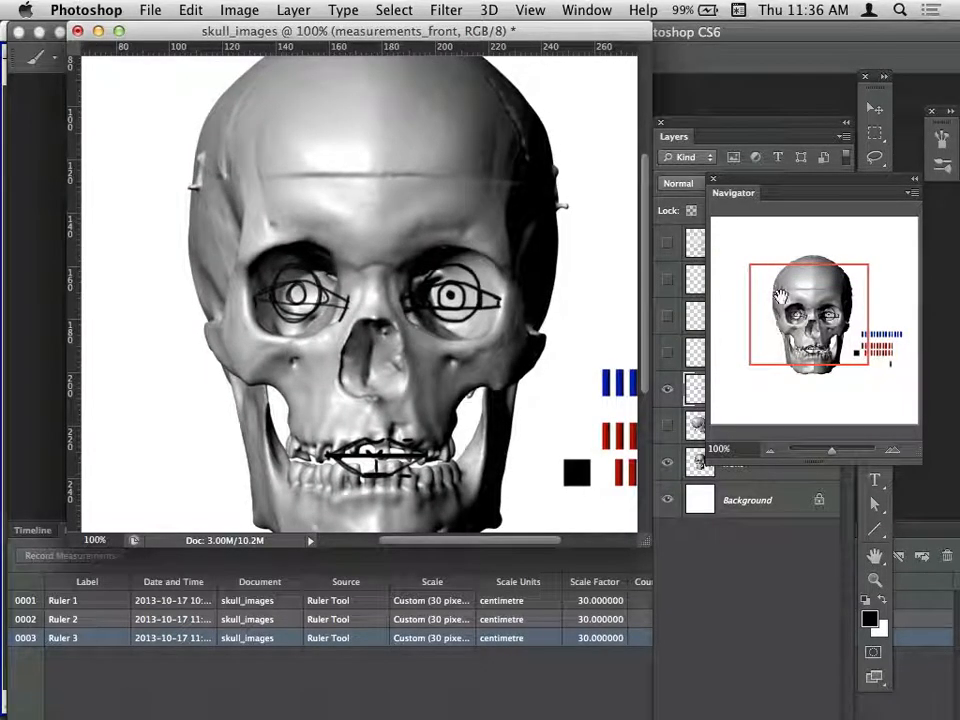
Step: Show the Layer 1 notes, hide the measurements_front and front layers, and fit the whole page at 50% zoom
{"action": "left_click_drag", "start_coordinate": [765, 188], "coordinate": [843, 376]}
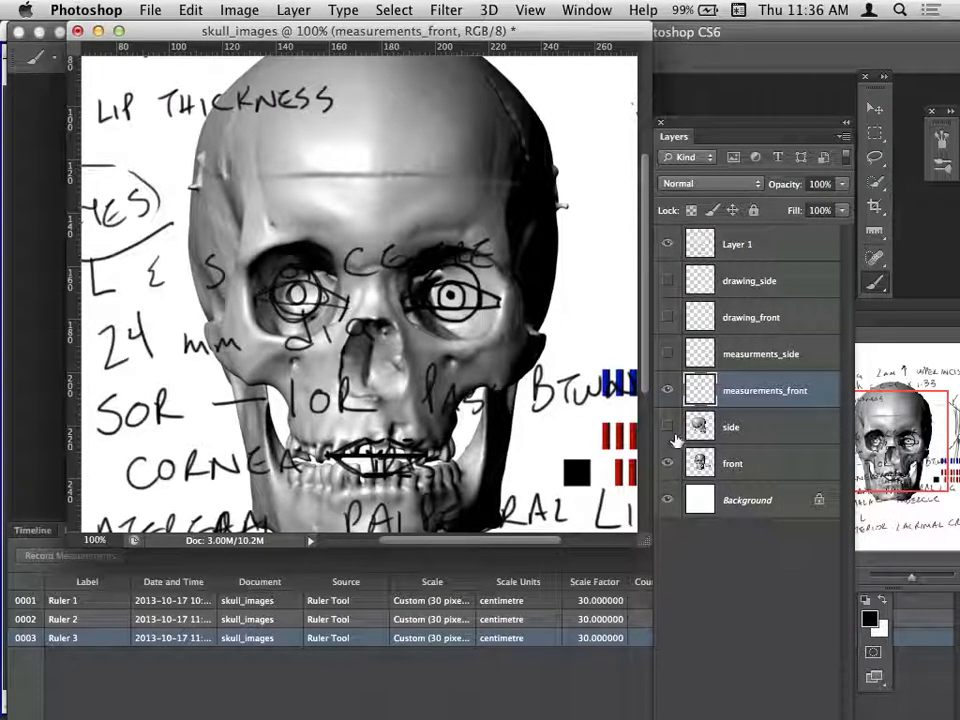
{"action": "left_click", "coordinate": [667, 390]}
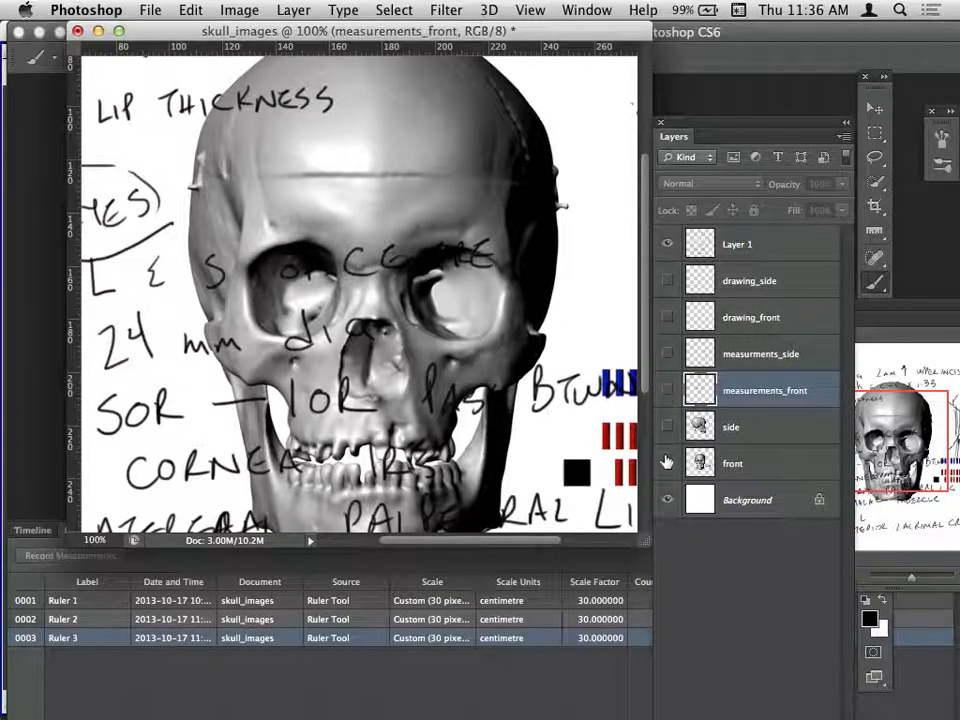
{"action": "left_click", "coordinate": [667, 462]}
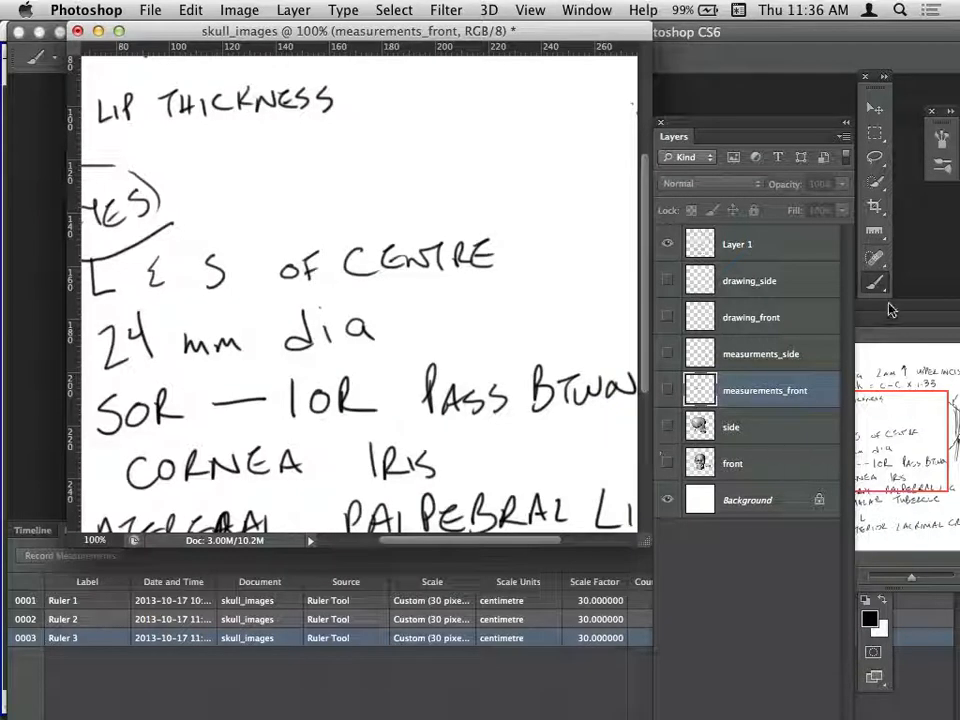
{"action": "left_click_drag", "start_coordinate": [890, 310], "coordinate": [700, 235]}
{"action": "left_click", "coordinate": [718, 493]}
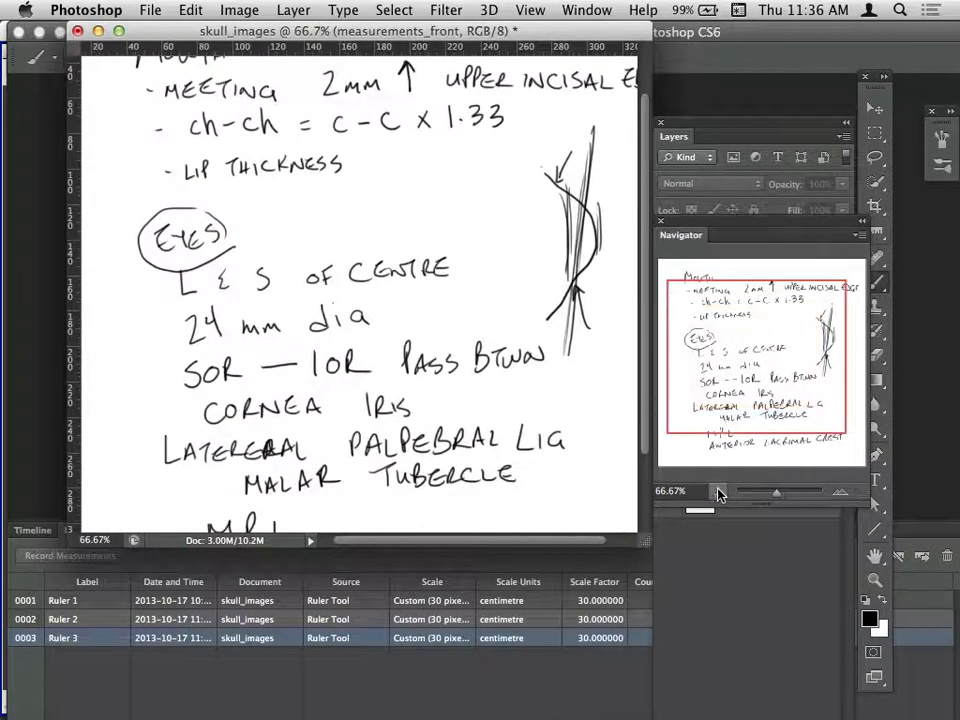
{"action": "left_click", "coordinate": [719, 492]}
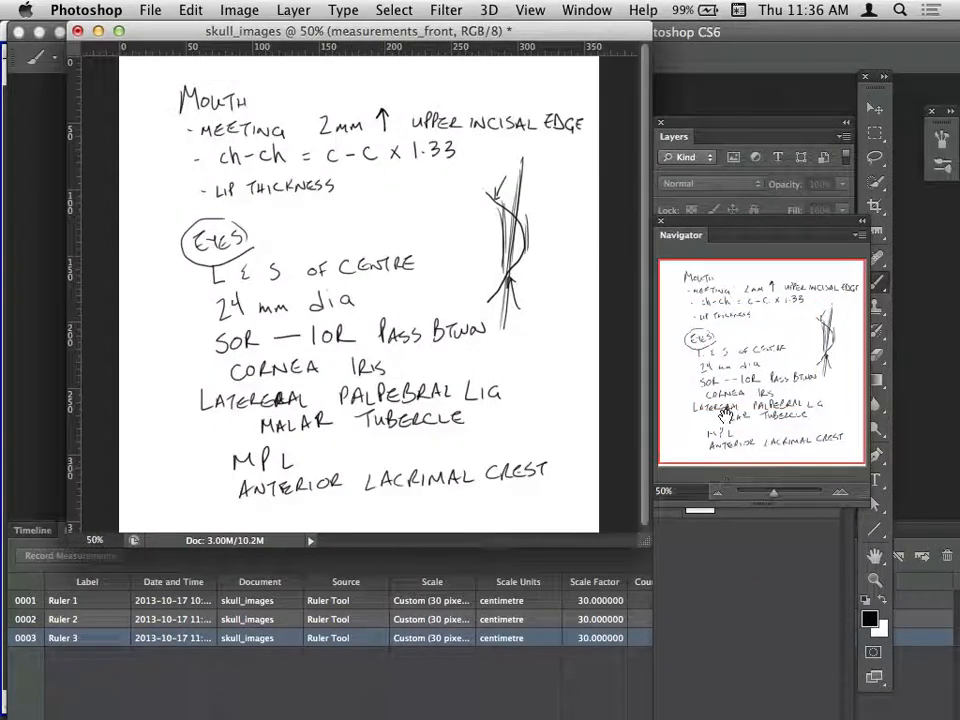